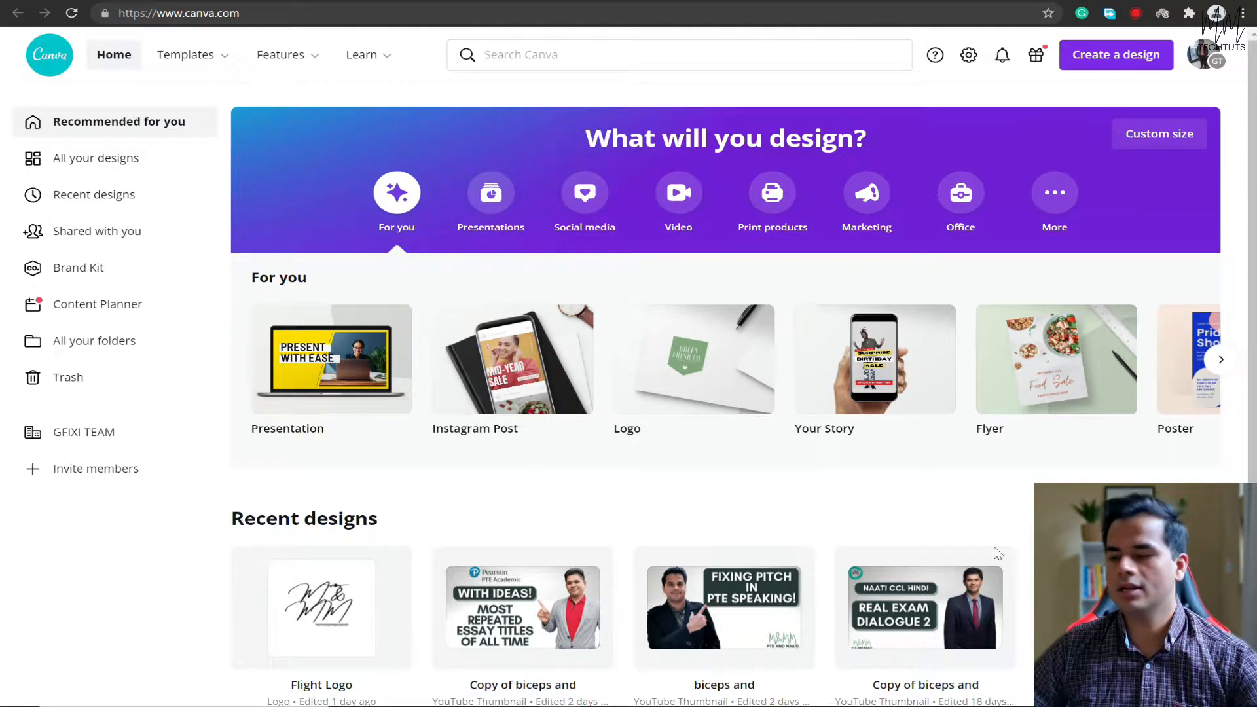
# Create a new blank YouTube Thumbnail design, searching the design types for "youtube".
pyautogui.click(1116, 59)
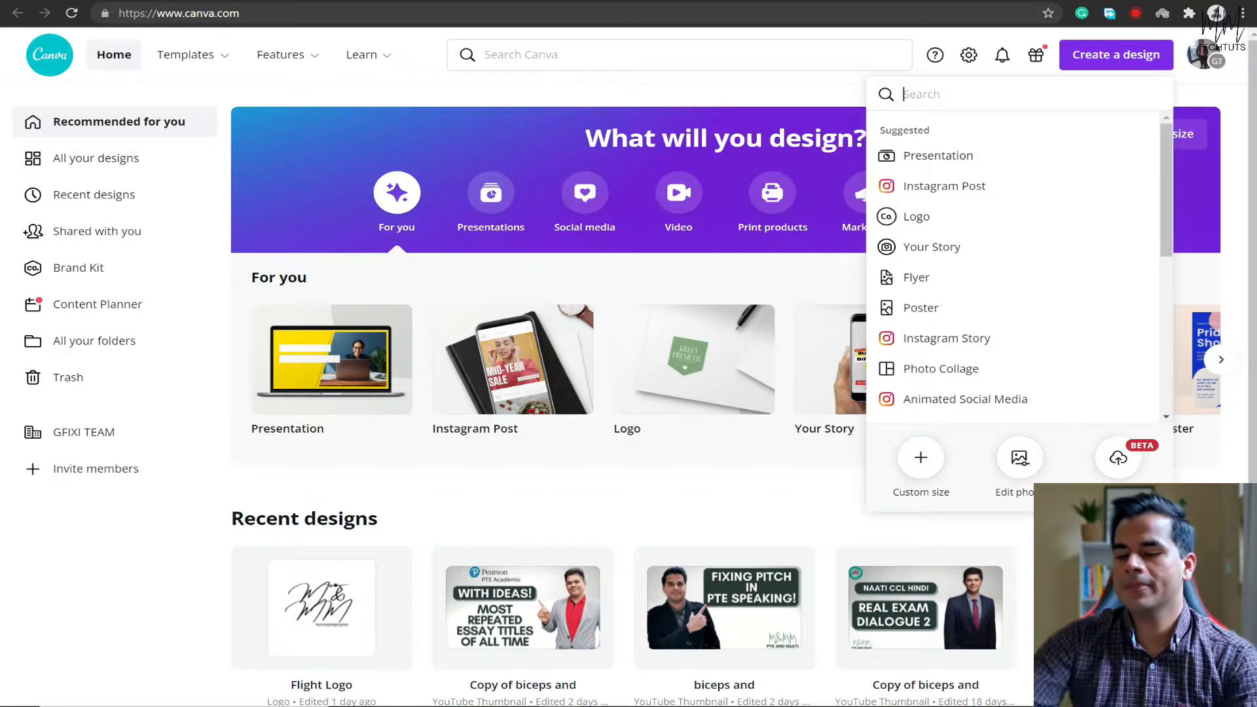
pyautogui.write('youtu')
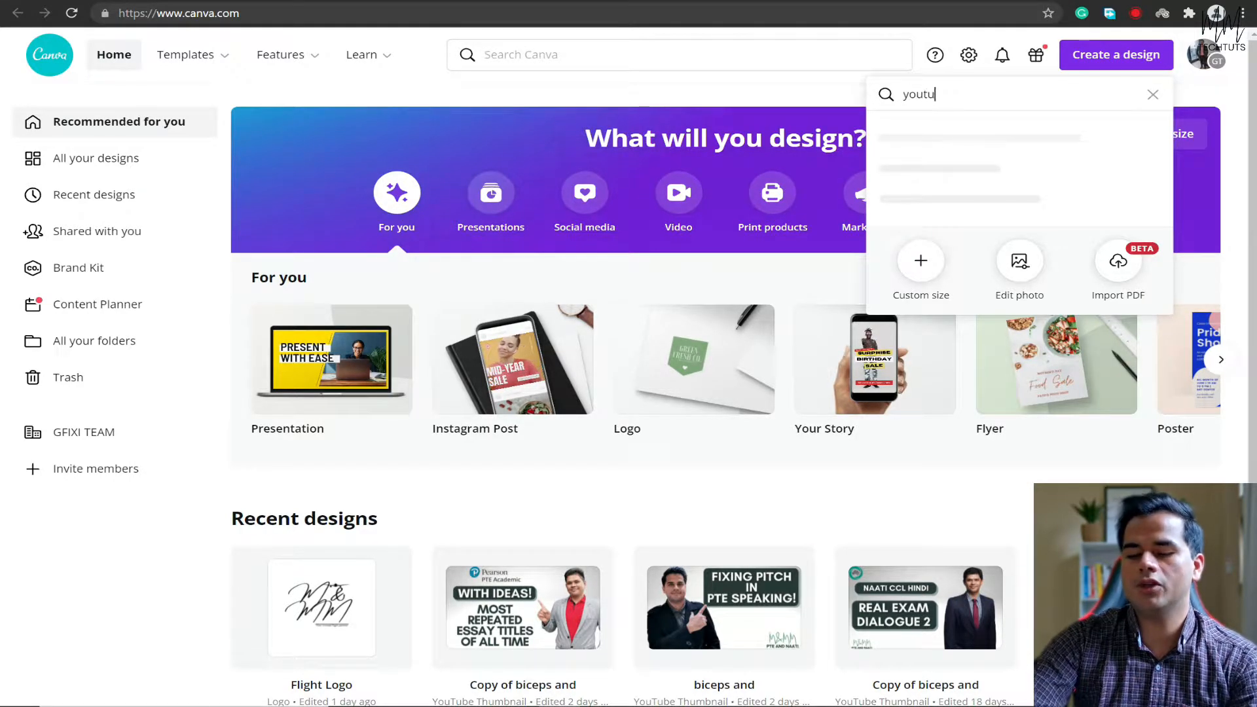
pyautogui.write('be')
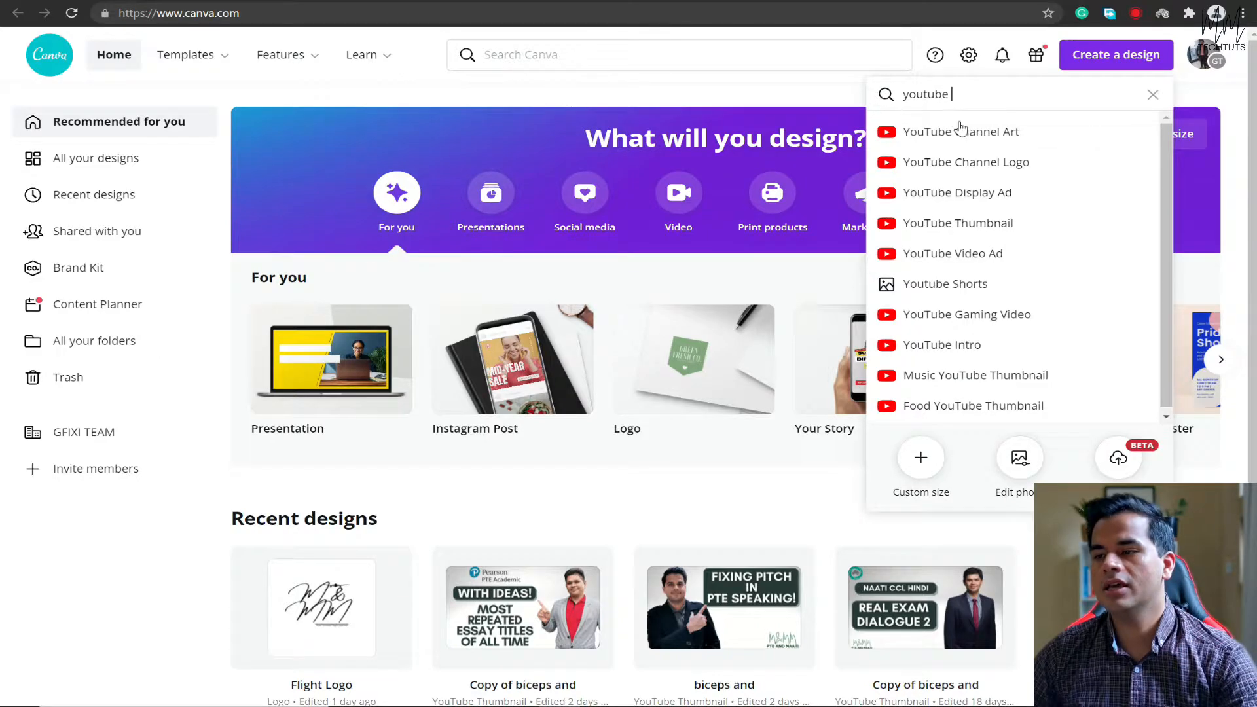
pyautogui.click(994, 225)
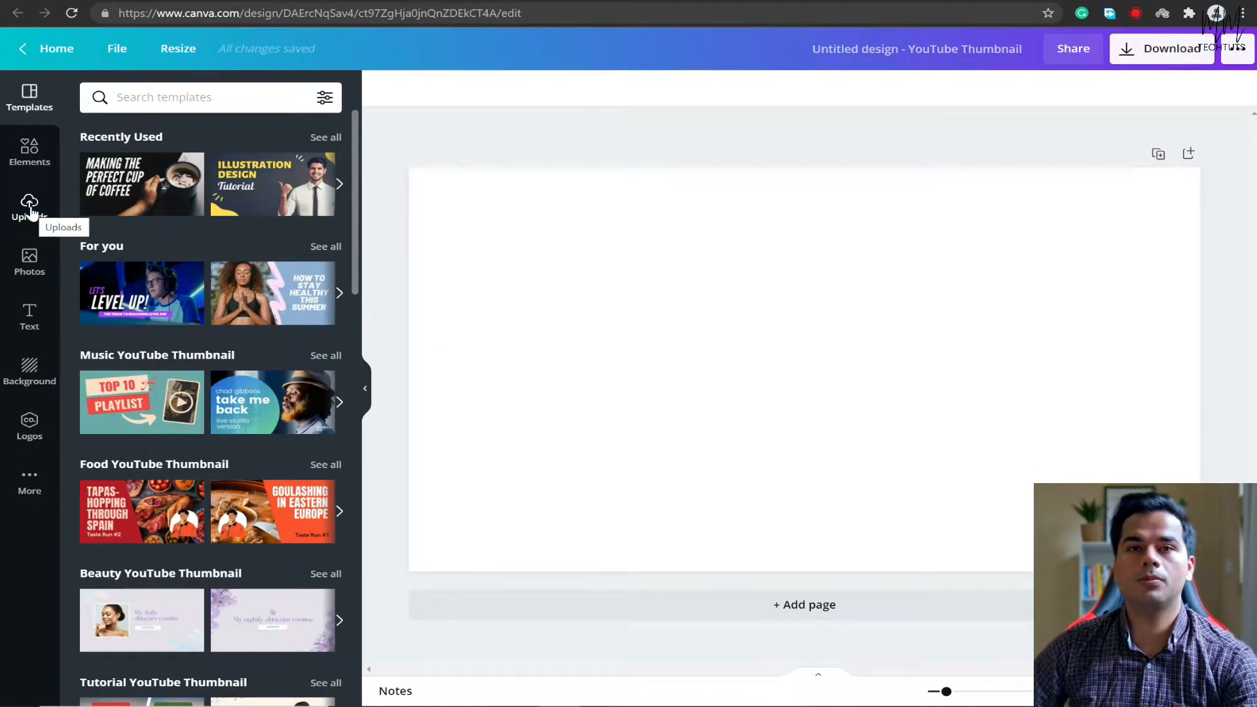
# Add the uploaded photo of the man in a black coat pointing beside the red sofa to the page.
pyautogui.click(30, 208)
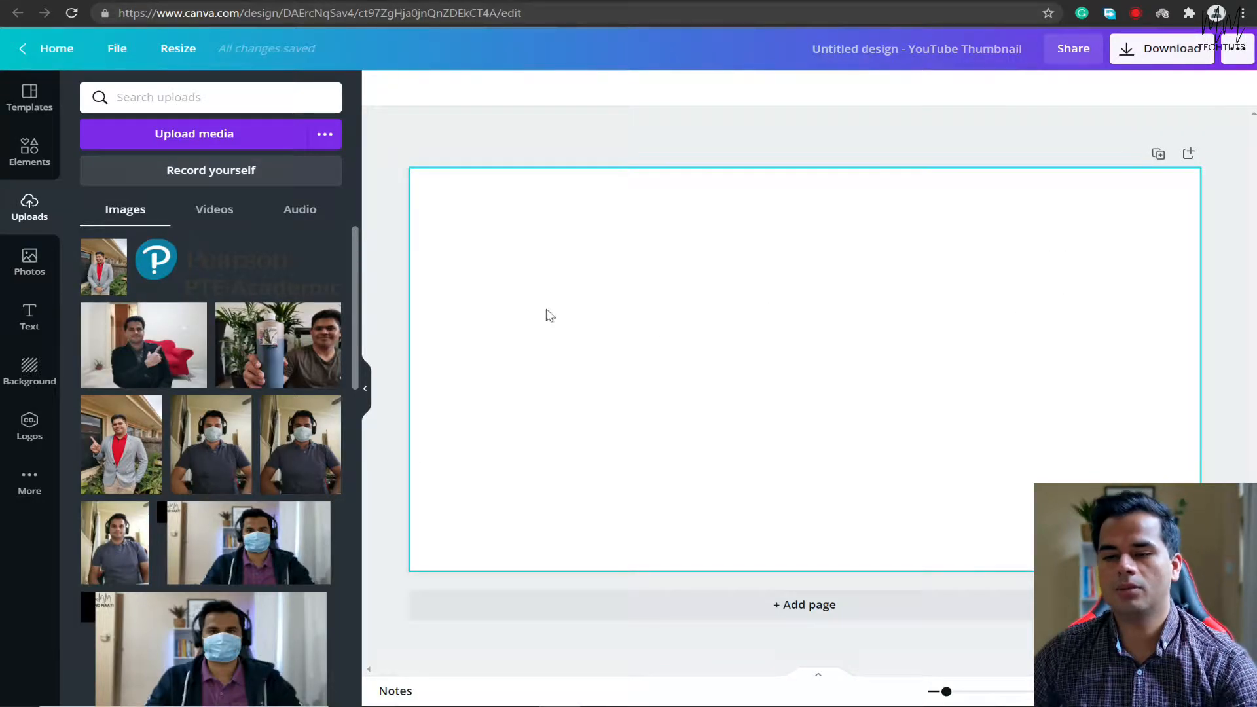
pyautogui.click(145, 345)
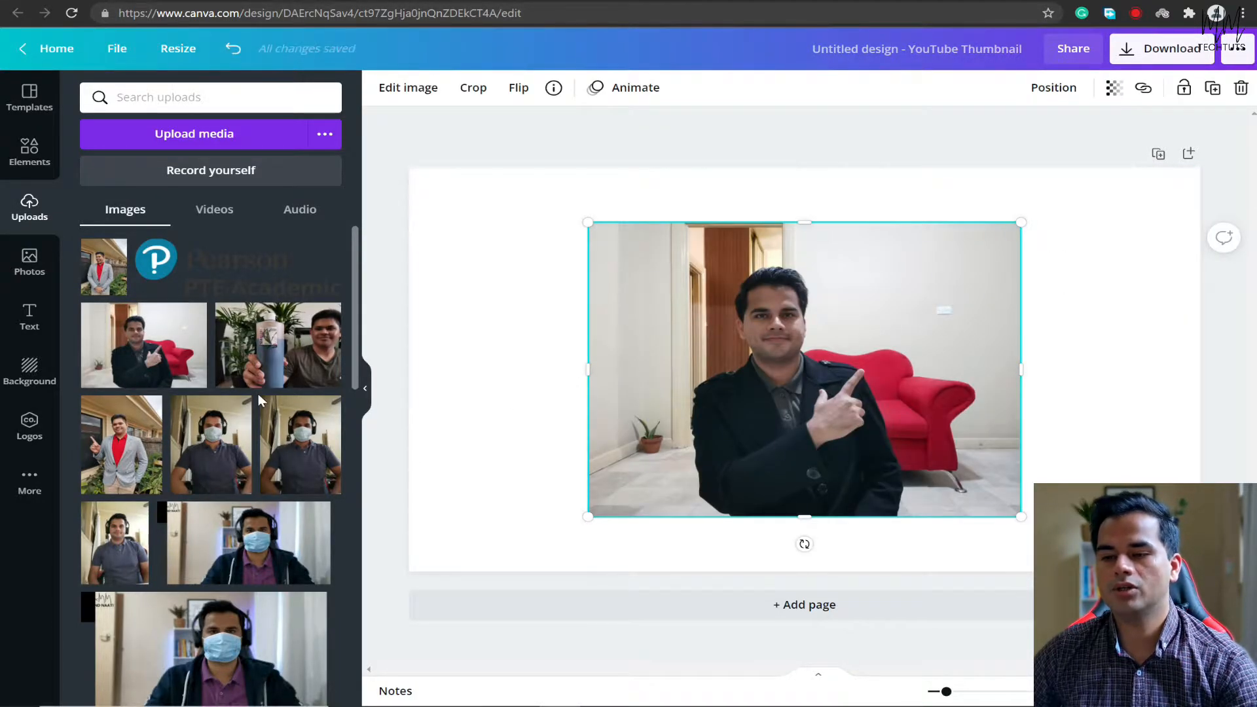
pyautogui.click(365, 387)
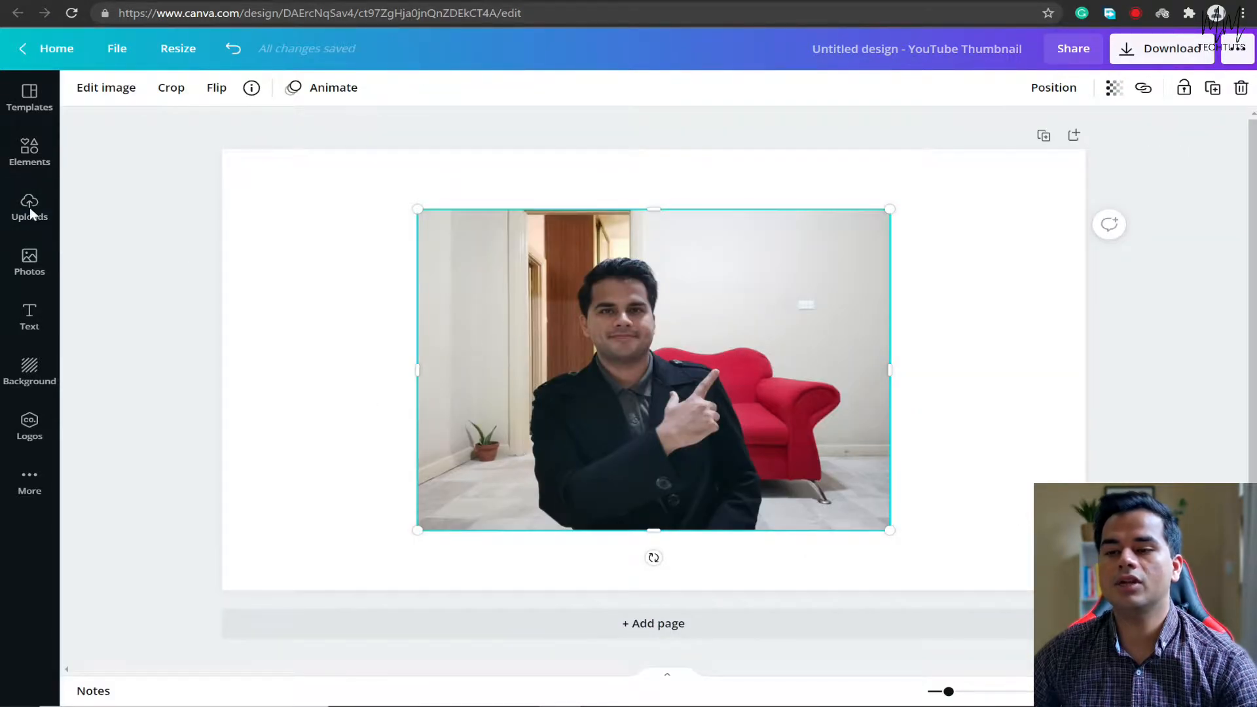
# Remove the photo's background with the Background Remover and apply the result.
pyautogui.click(105, 88)
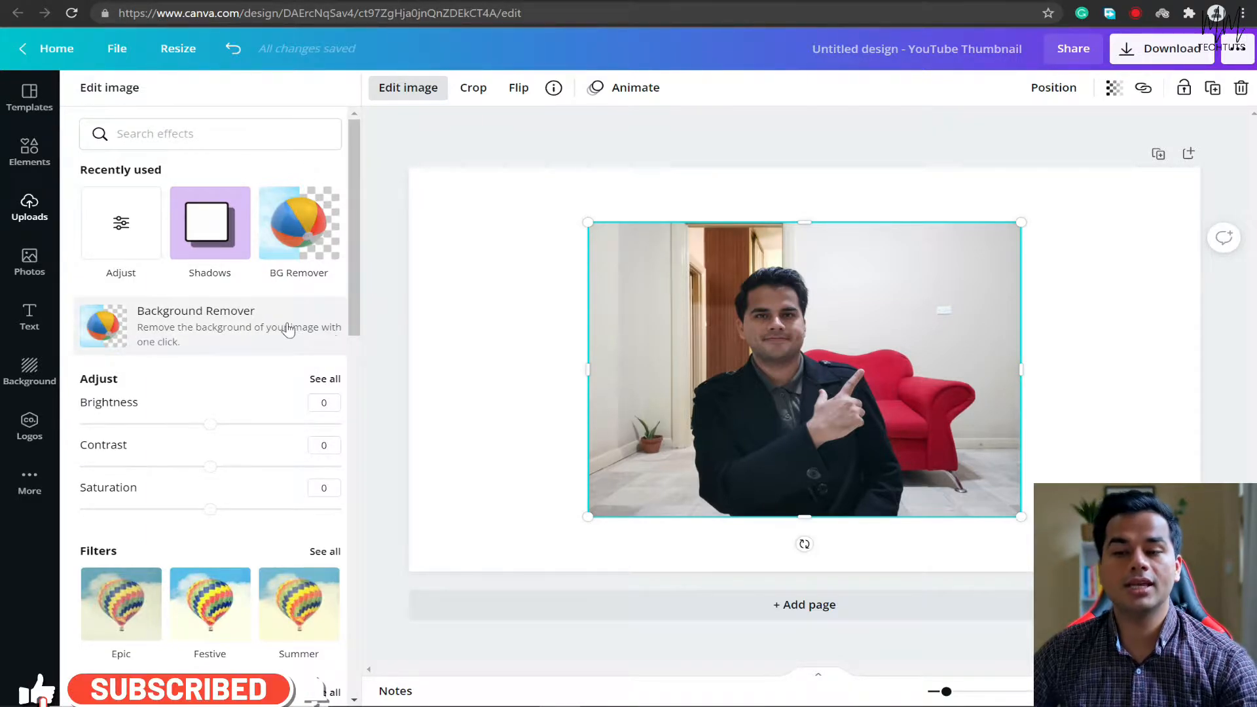
pyautogui.click(227, 333)
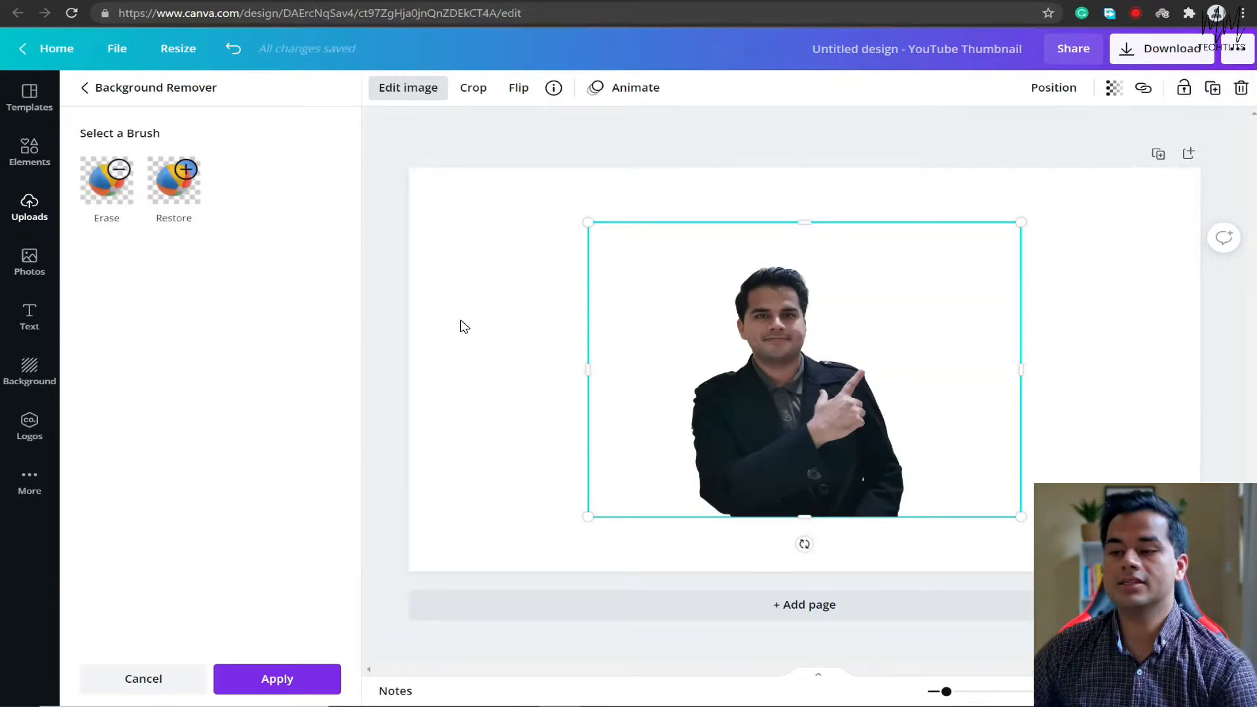
pyautogui.click(291, 676)
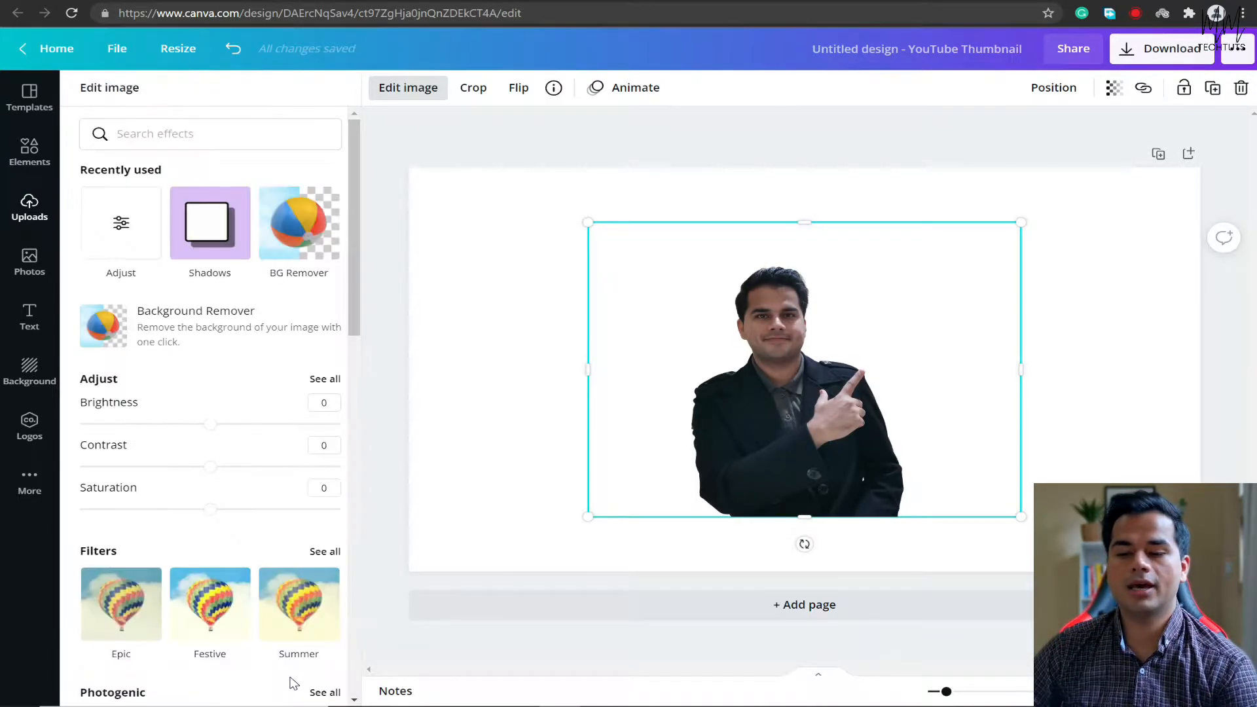
# Crop the cutout's empty right side to about 527 px wide and enlarge it to fill the left half of the page.
pyautogui.moveTo(810, 427); pyautogui.dragTo(480, 337)
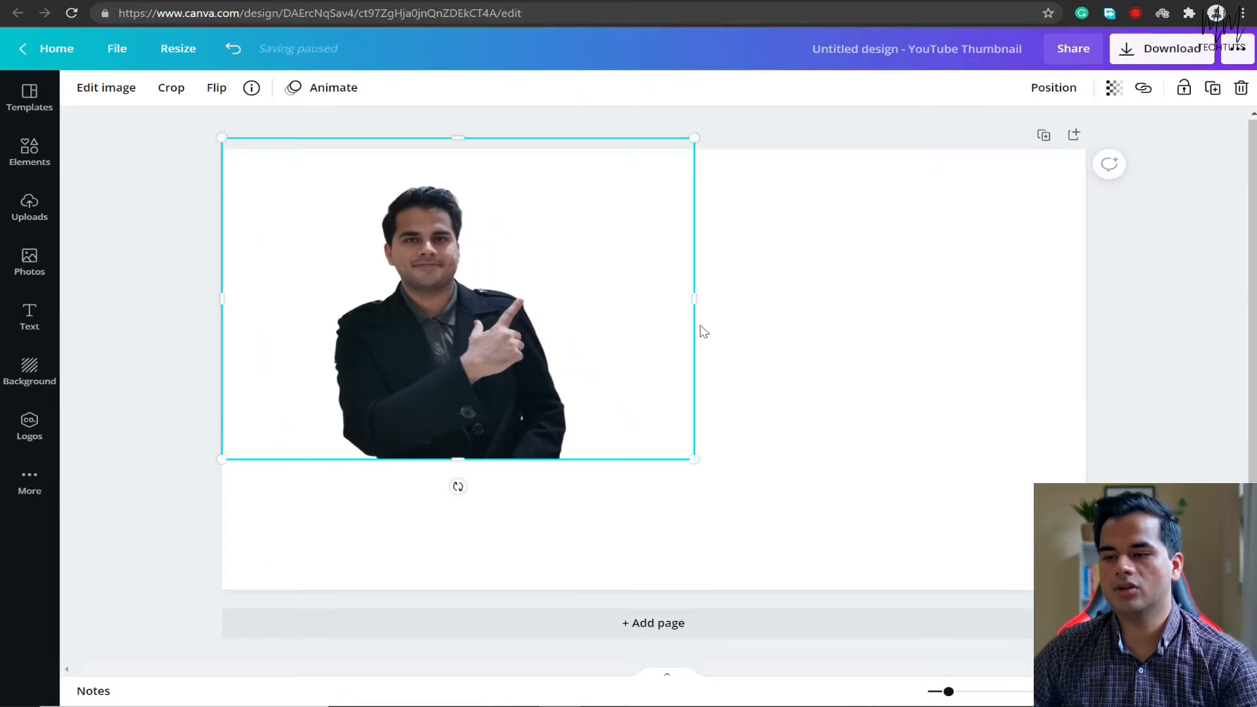
pyautogui.moveTo(694, 301); pyautogui.dragTo(589, 336)
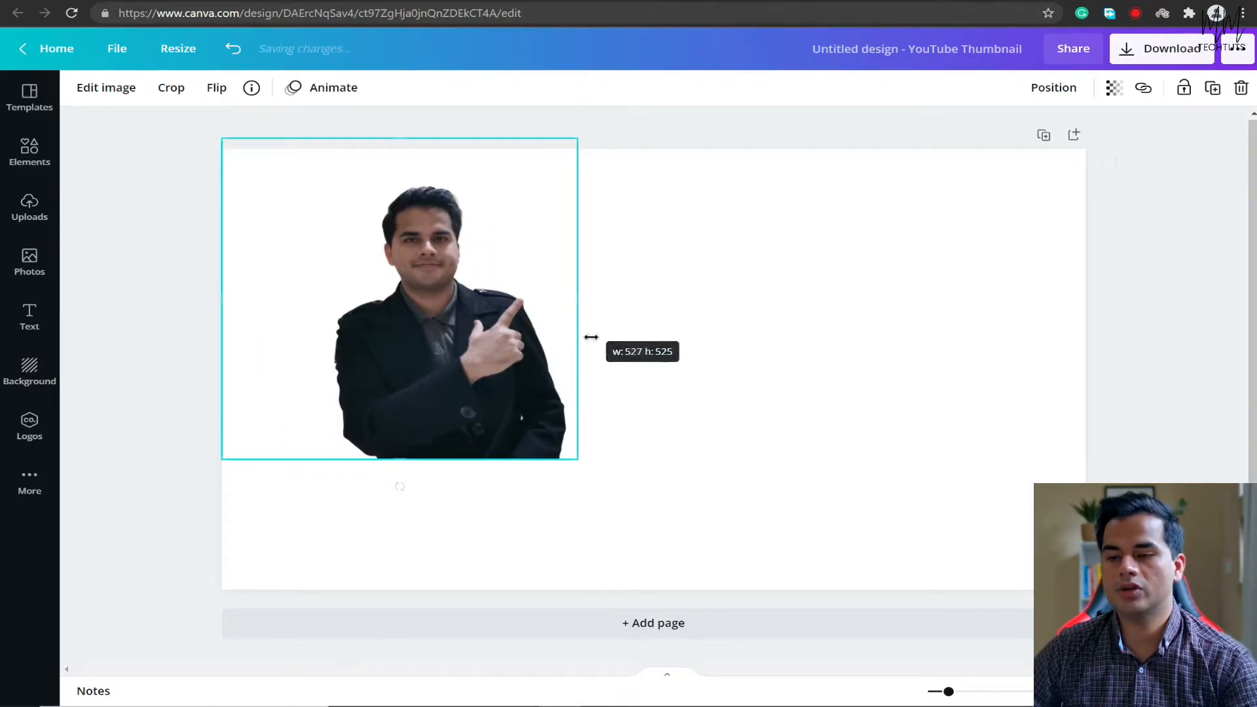
pyautogui.moveTo(569, 456); pyautogui.dragTo(696, 598)
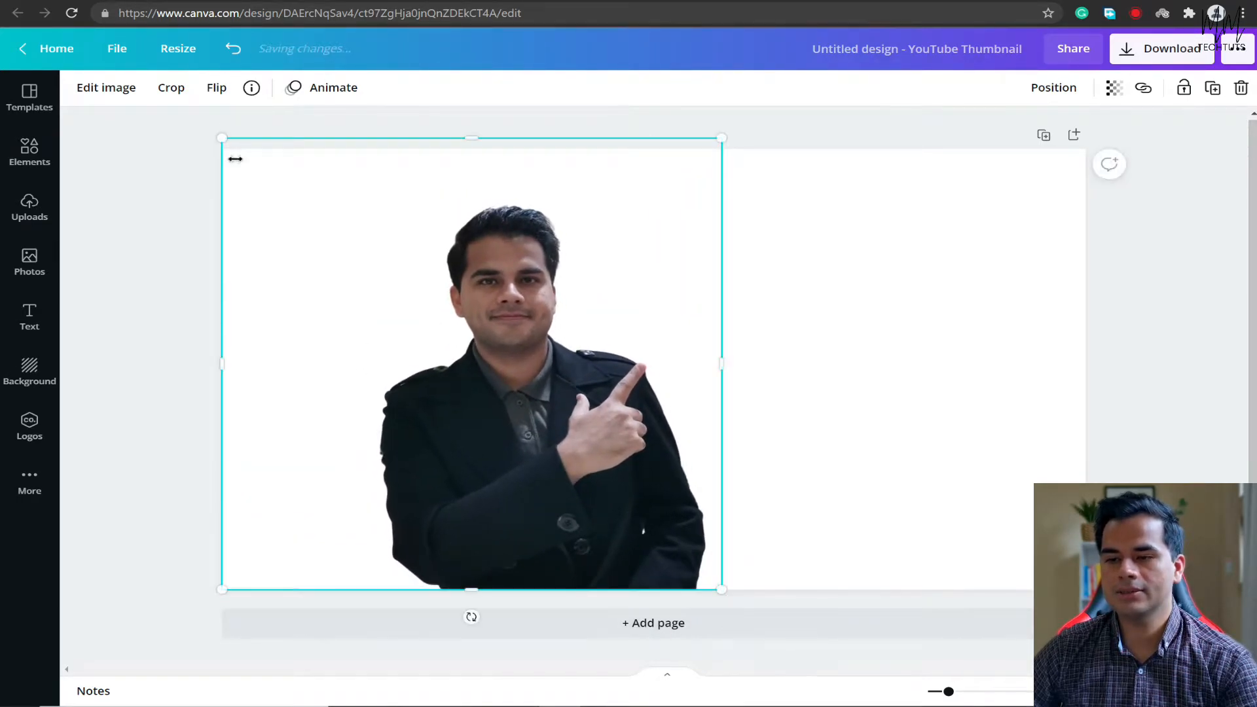
pyautogui.moveTo(215, 136); pyautogui.dragTo(148, 106)
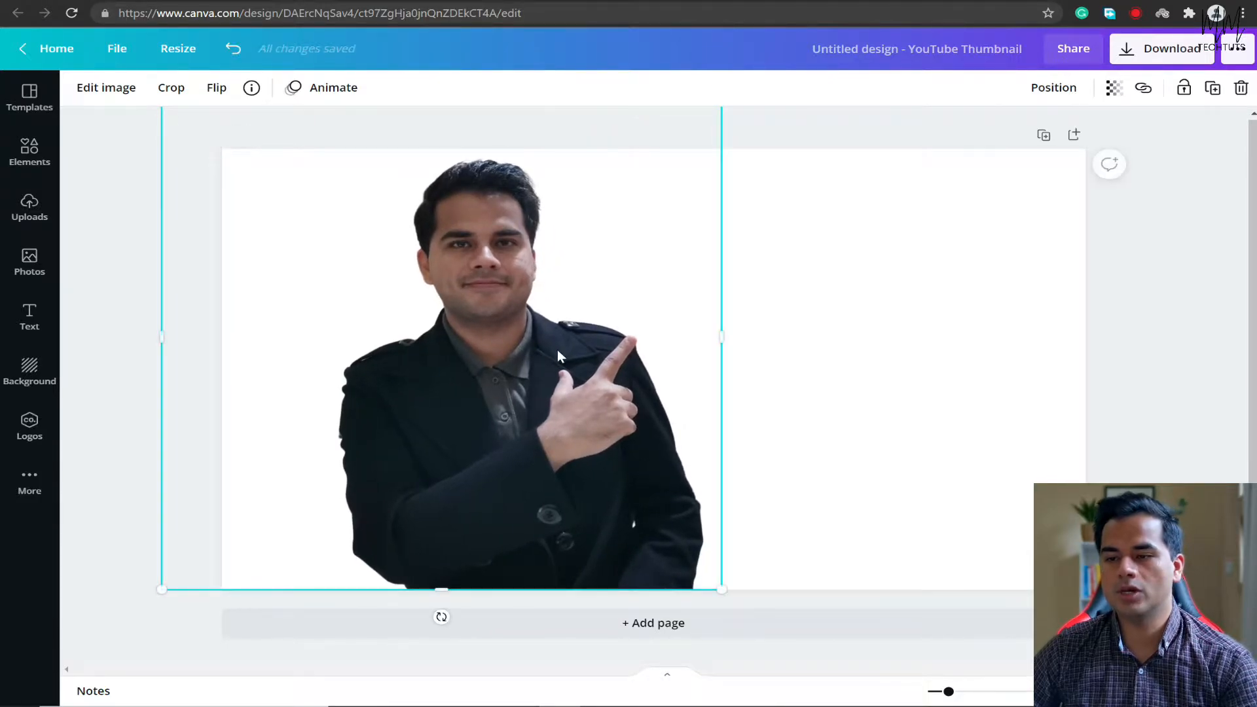
pyautogui.moveTo(557, 349); pyautogui.dragTo(445, 351)
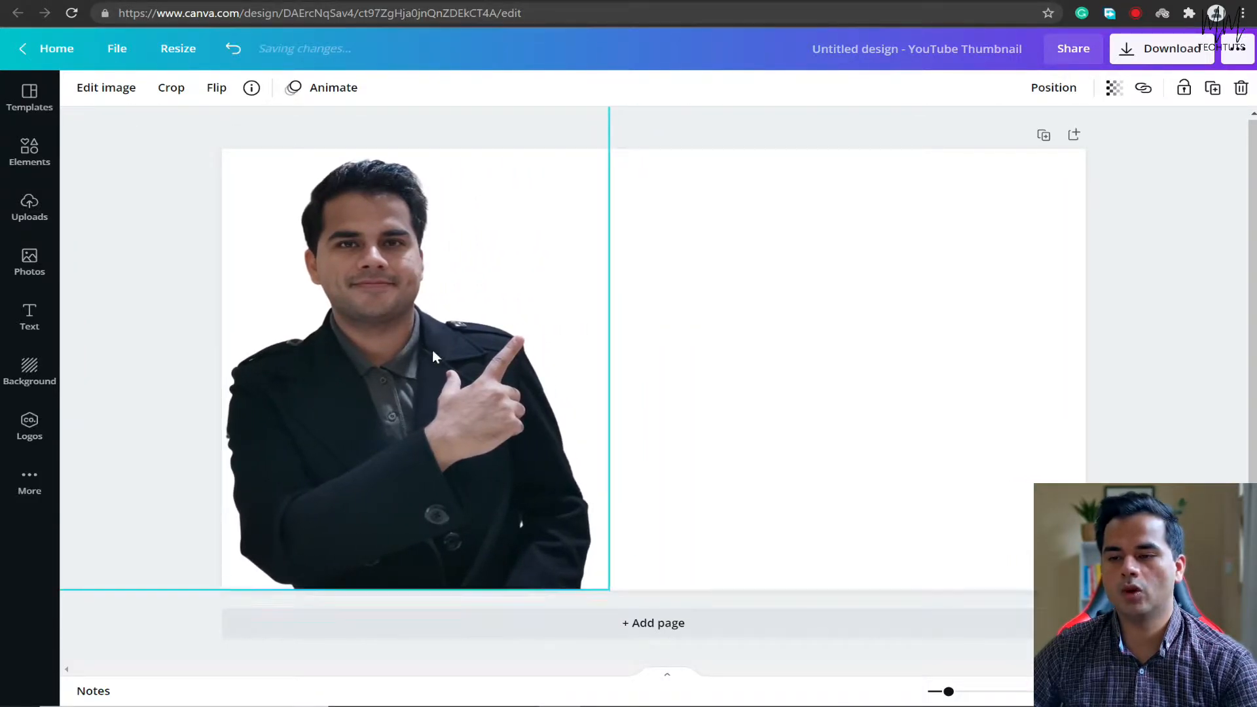
# Adjust the cutout photo's brightness to 15 and its contrast to 20.
pyautogui.click(108, 93)
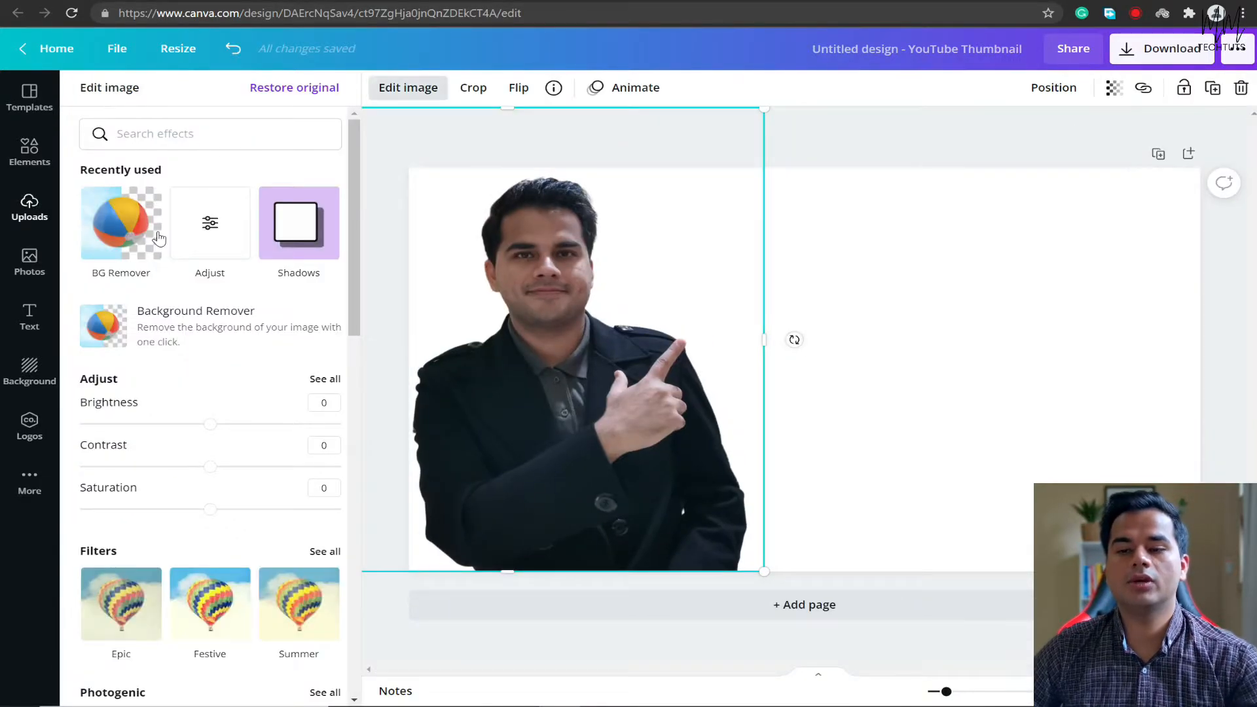
pyautogui.click(336, 380)
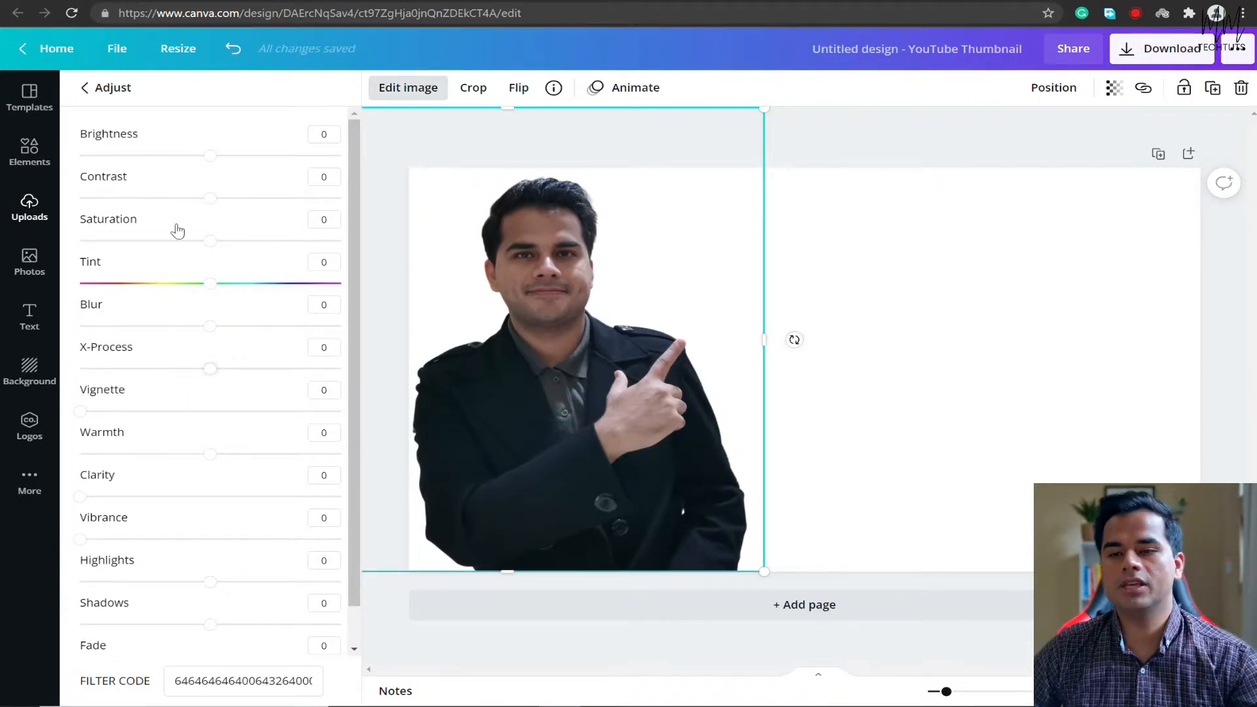
pyautogui.moveTo(210, 155)
pyautogui.mouseDown()
pyautogui.moveTo(252, 155)
pyautogui.moveTo(230, 157)
pyautogui.mouseUp()
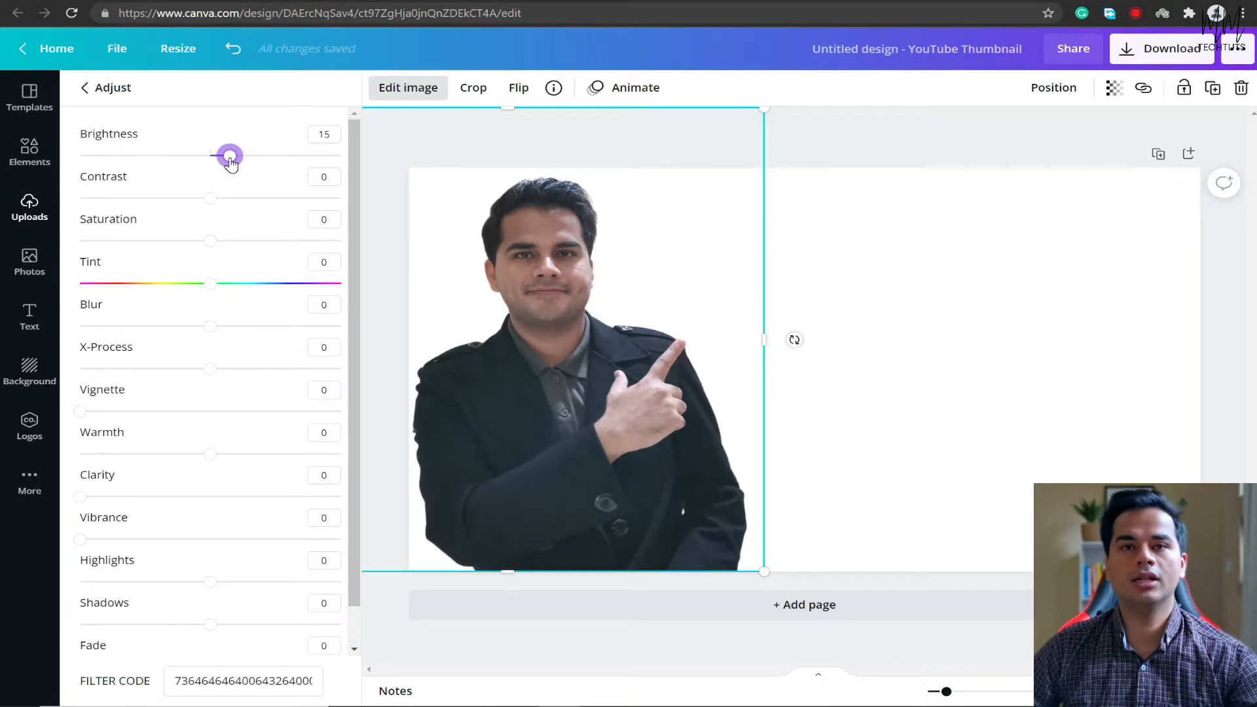
pyautogui.scroll(-1, 324, 197)
pyautogui.click(339, 169)
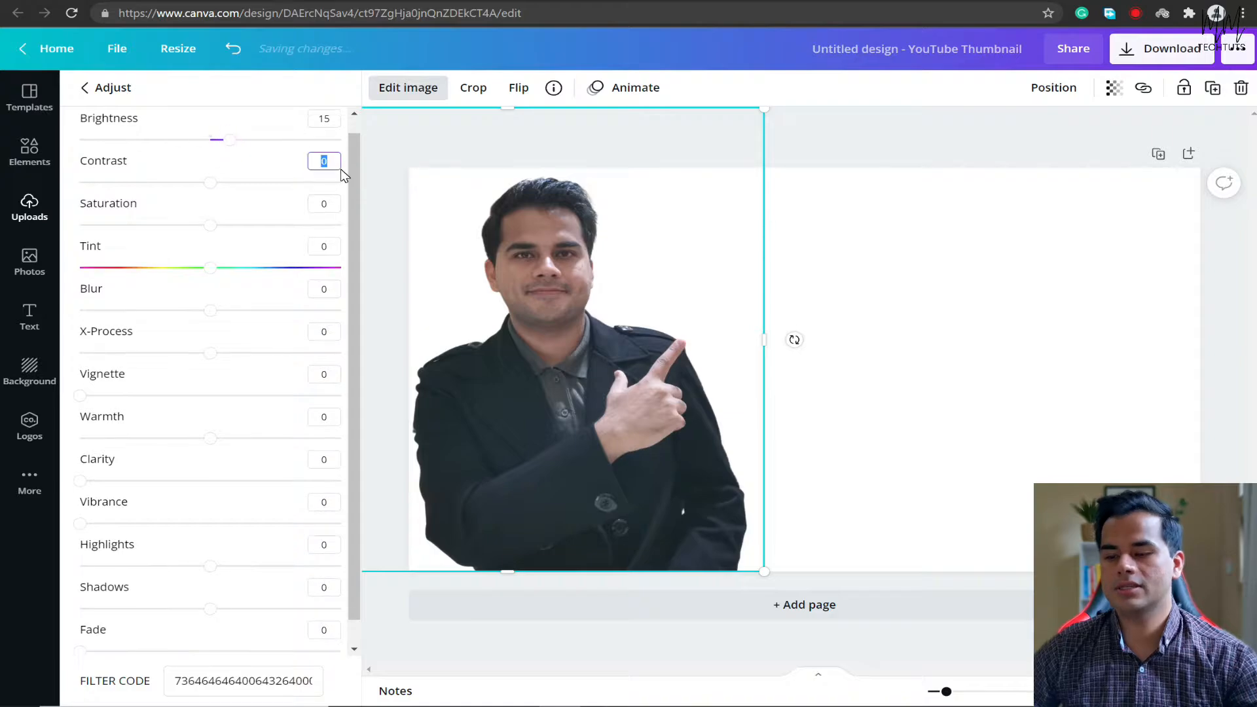
pyautogui.write('2')
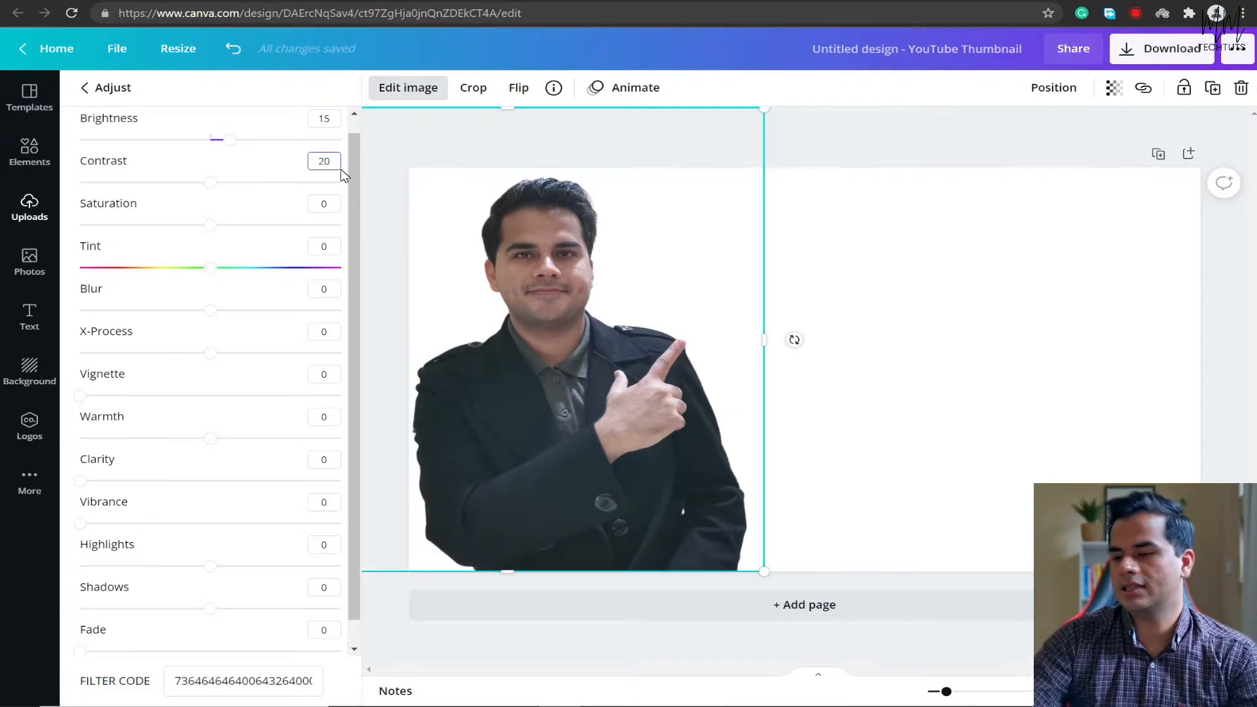
pyautogui.press('Return')
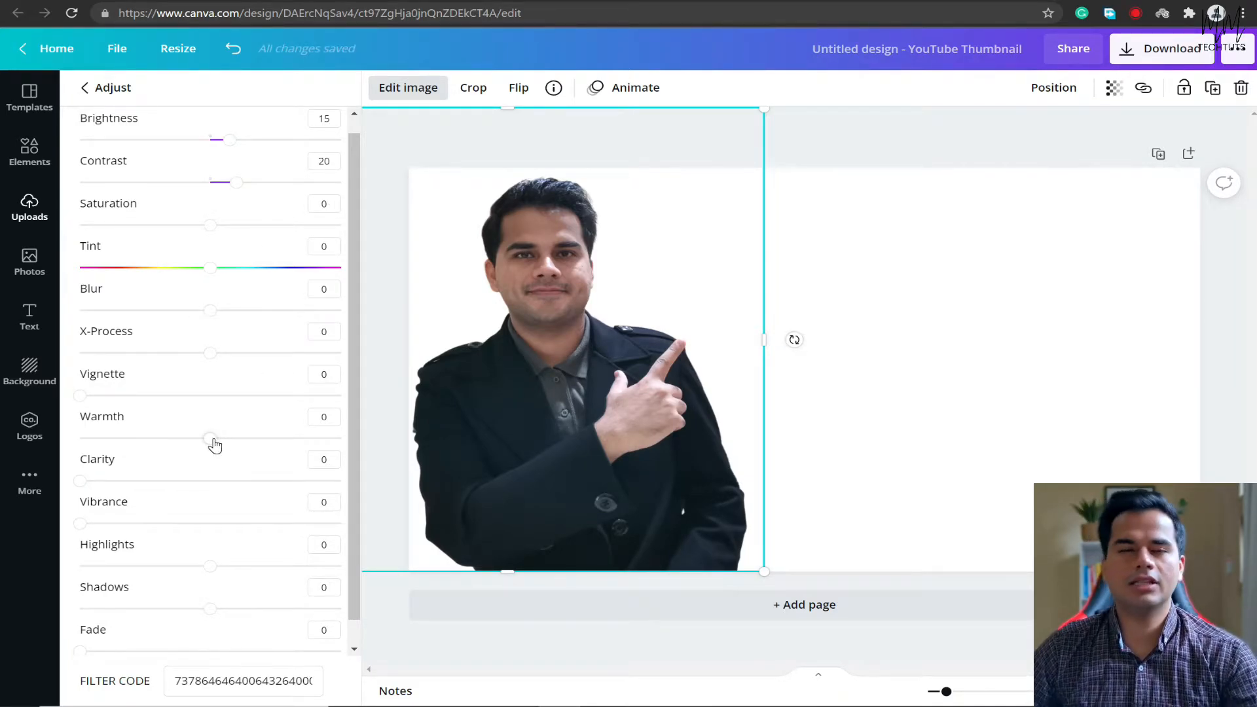
# Set the photo's warmth to -11, clarity to 11 and highlights to -27, and finish the image adjustments.
pyautogui.moveTo(210, 442)
pyautogui.mouseDown()
pyautogui.moveTo(174, 441)
pyautogui.moveTo(197, 441)
pyautogui.mouseUp()
pyautogui.moveTo(96, 487)
pyautogui.mouseDown()
pyautogui.moveTo(107, 487)
pyautogui.moveTo(84, 494)
pyautogui.moveTo(107, 492)
pyautogui.mouseUp()
pyautogui.scroll(-1, 249, 457)
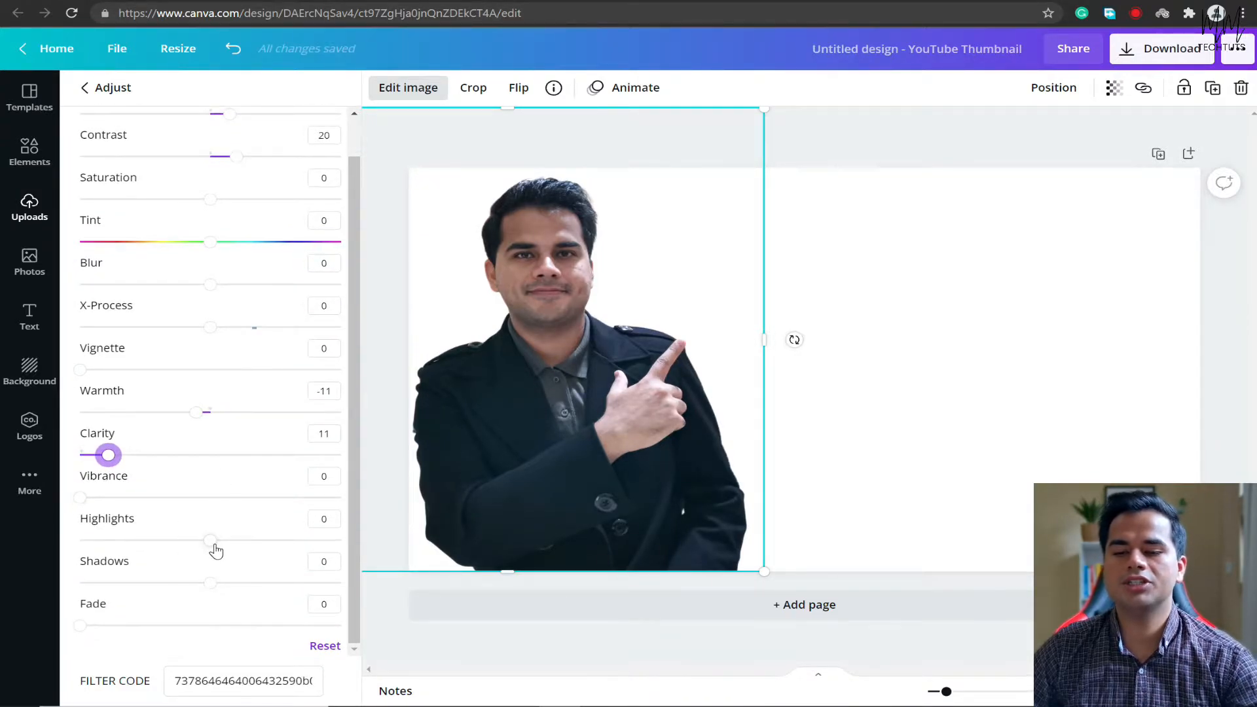
pyautogui.moveTo(207, 540); pyautogui.dragTo(174, 540)
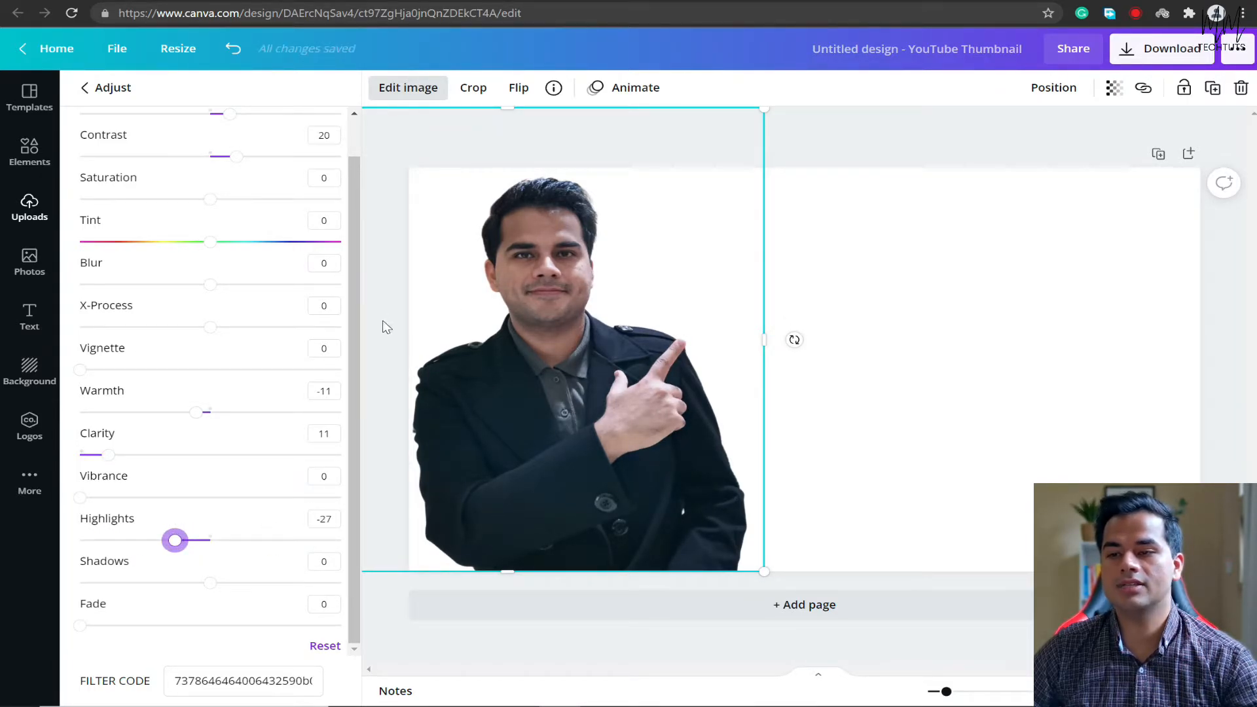
pyautogui.click(407, 87)
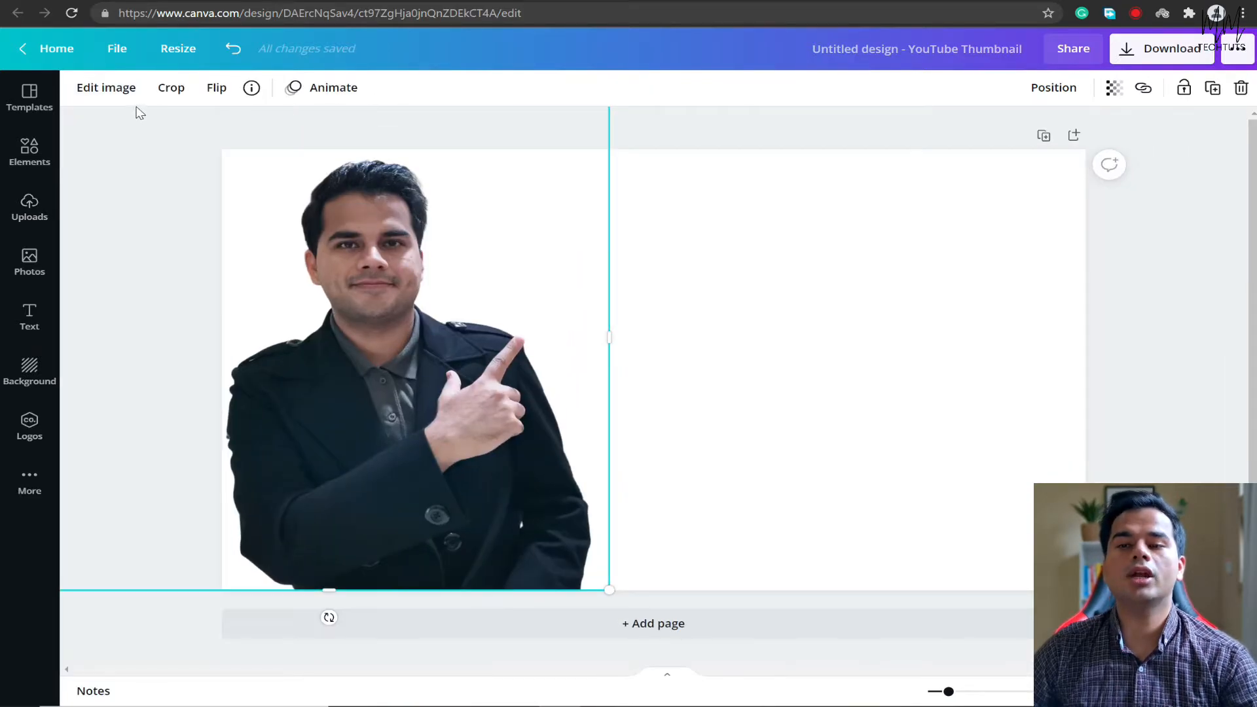
# Try the Backdrop shadow on the cutout photo, and choose the Drop shadow style instead.
pyautogui.click(105, 87)
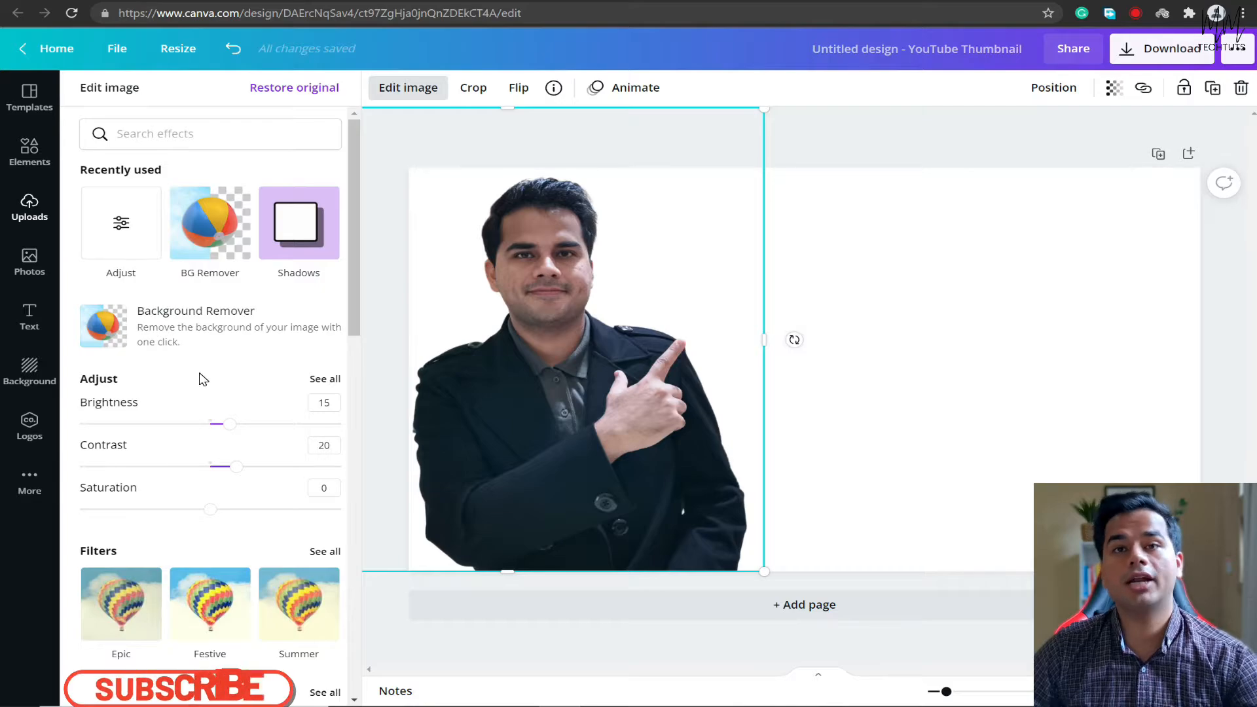
pyautogui.scroll(-3, 200, 377)
pyautogui.scroll(-2, 201, 377)
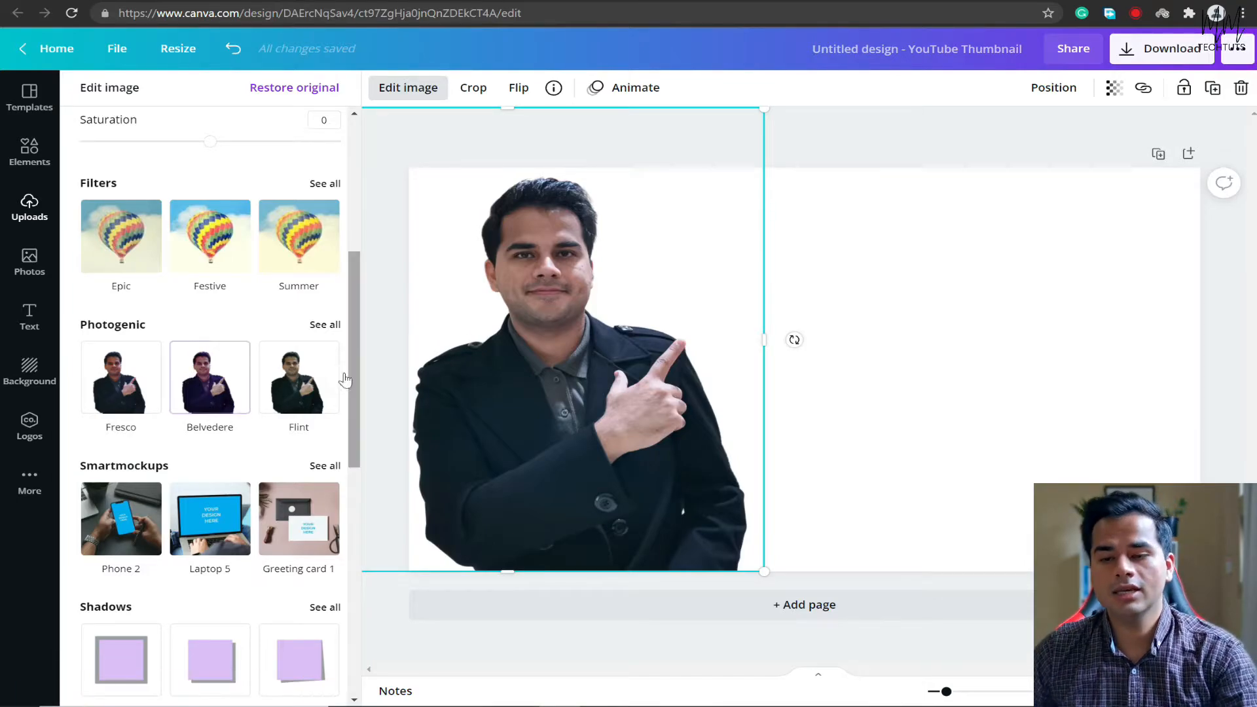
pyautogui.scroll(-3, 156, 426)
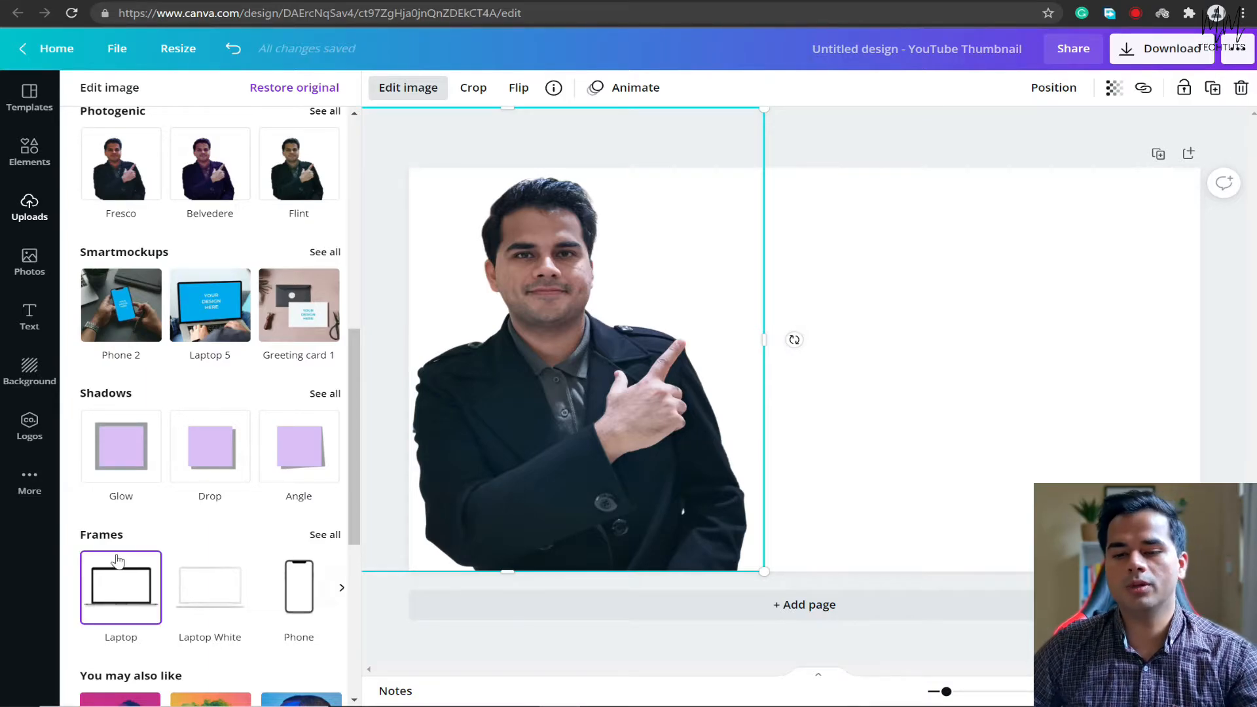
pyautogui.scroll(-5, 125, 523)
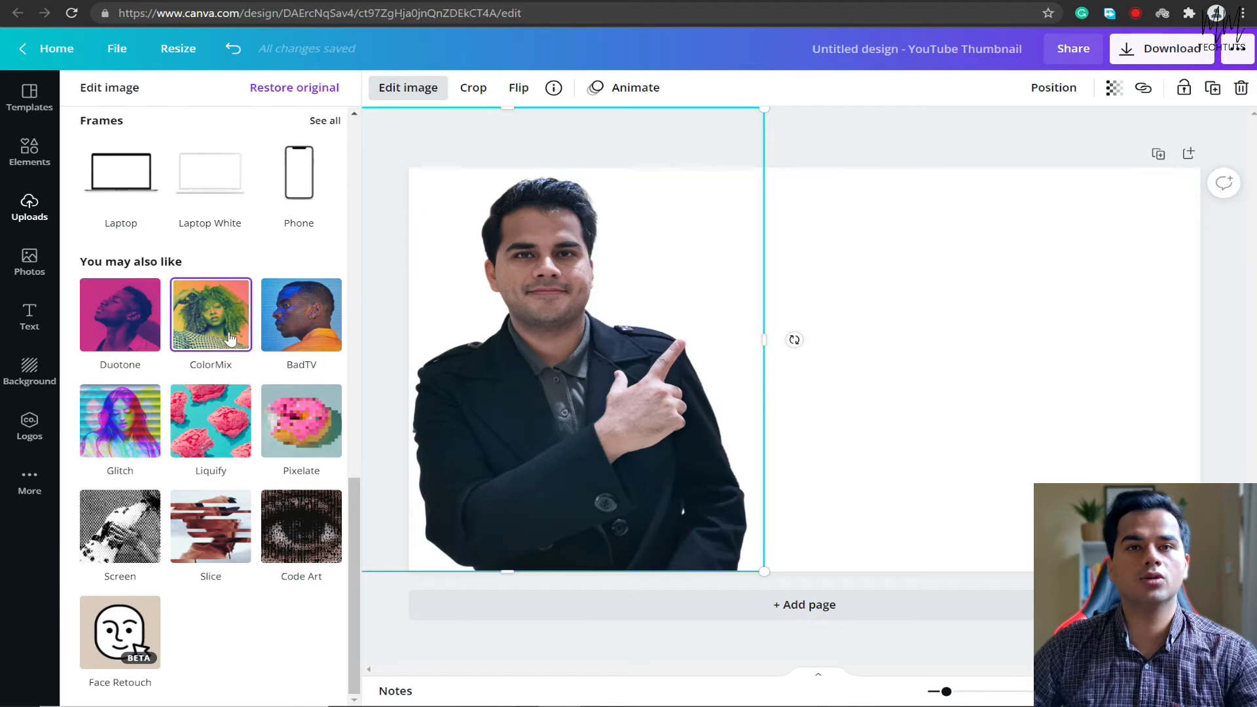
pyautogui.scroll(5, 314, 314)
pyautogui.click(334, 264)
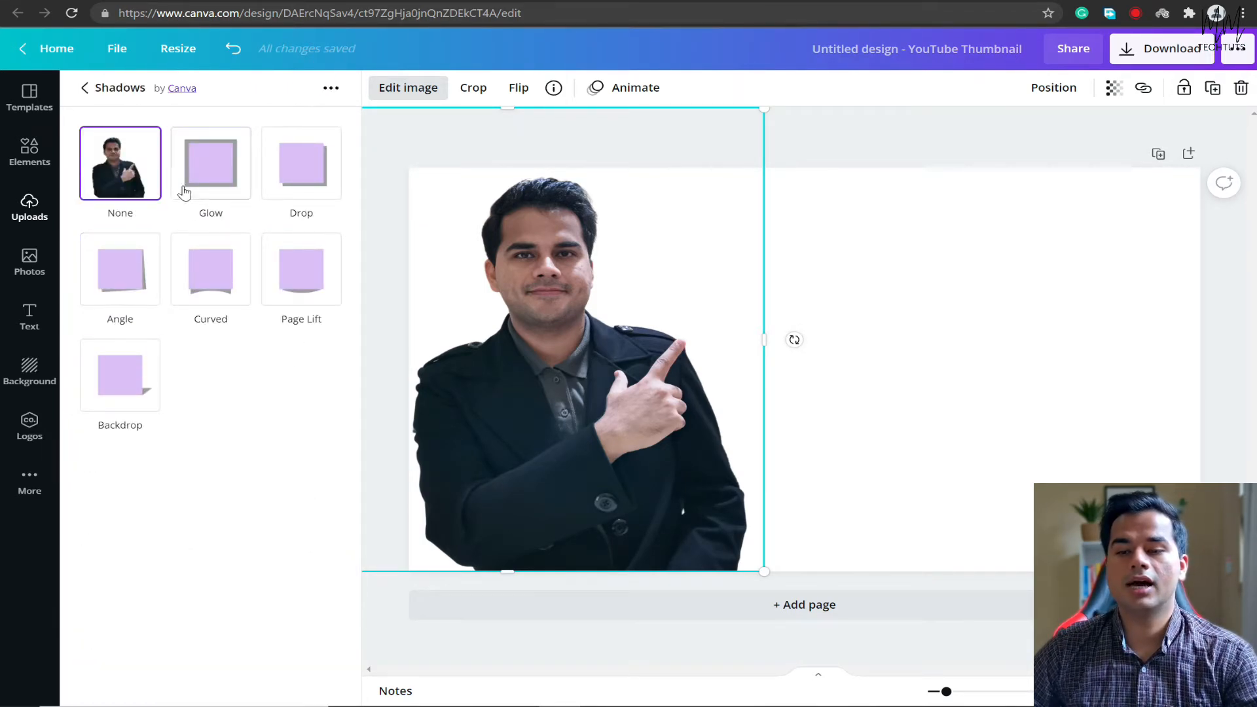
pyautogui.click(151, 383)
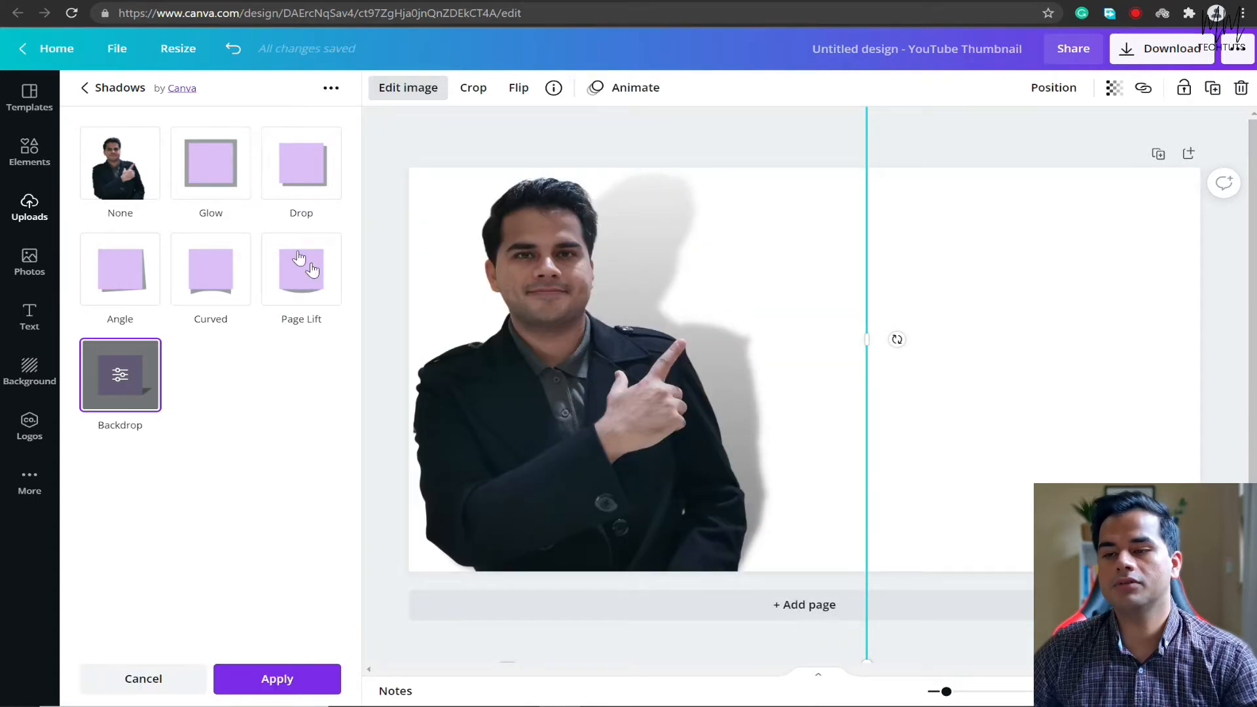
pyautogui.click(302, 172)
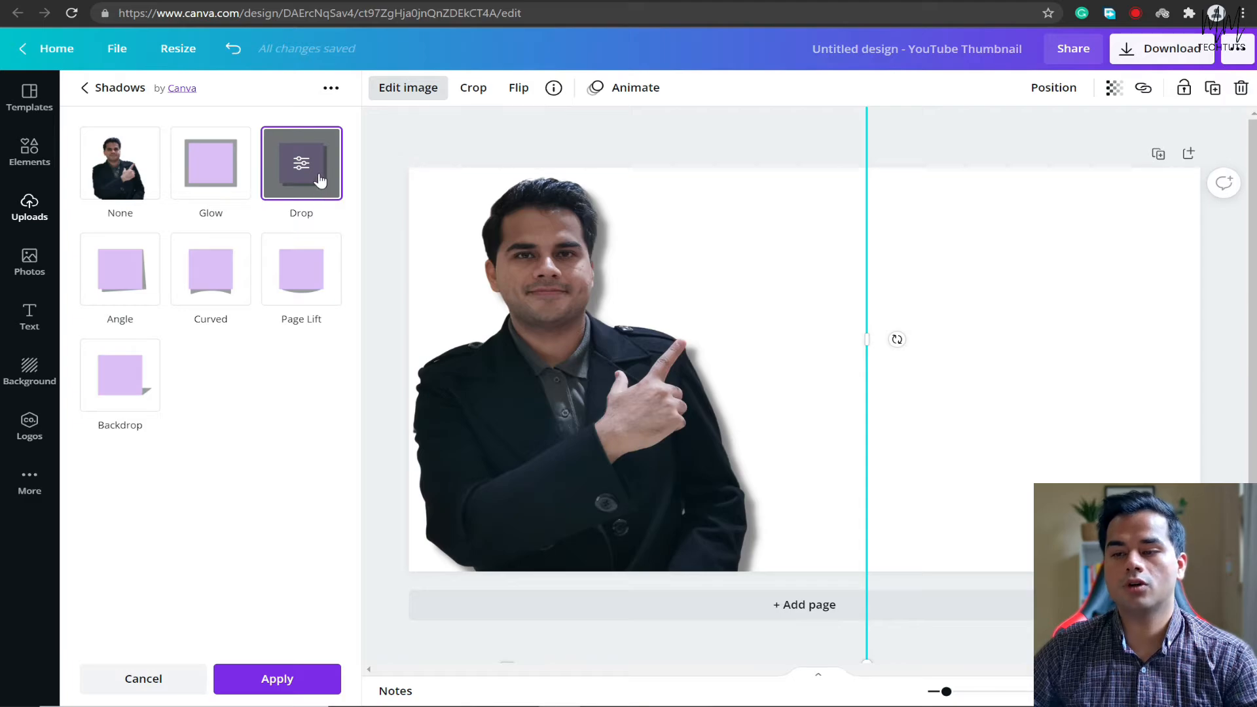
# Set the cutout photo's drop shadow to offset 0, transparency 34 and blur 4, apply it, and finish editing the image.
pyautogui.click(301, 163)
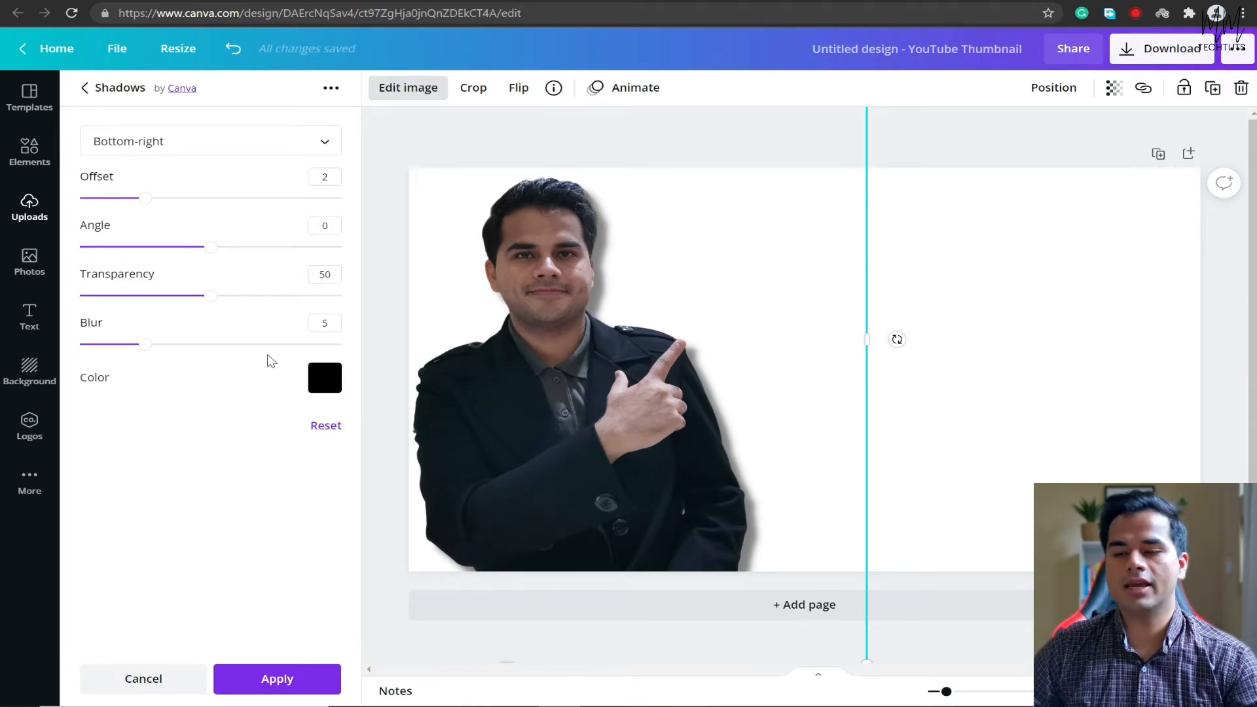
pyautogui.moveTo(145, 198); pyautogui.dragTo(112, 207)
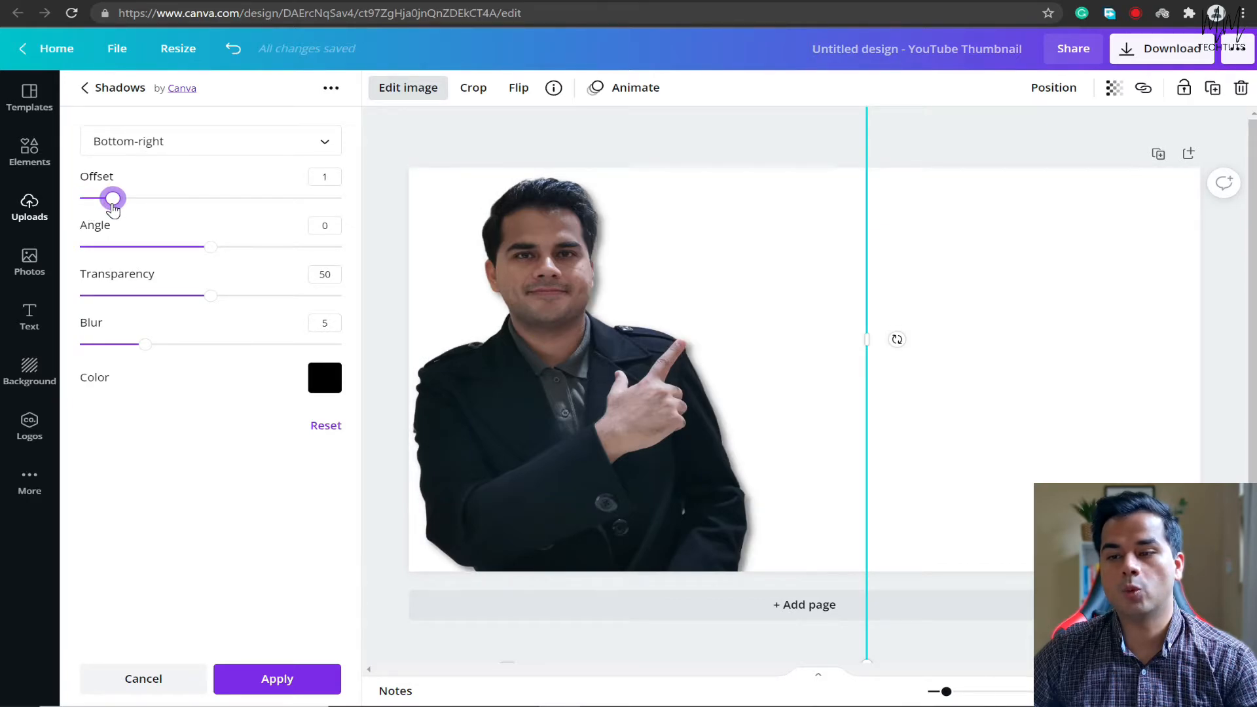
pyautogui.moveTo(210, 296); pyautogui.dragTo(380, 305)
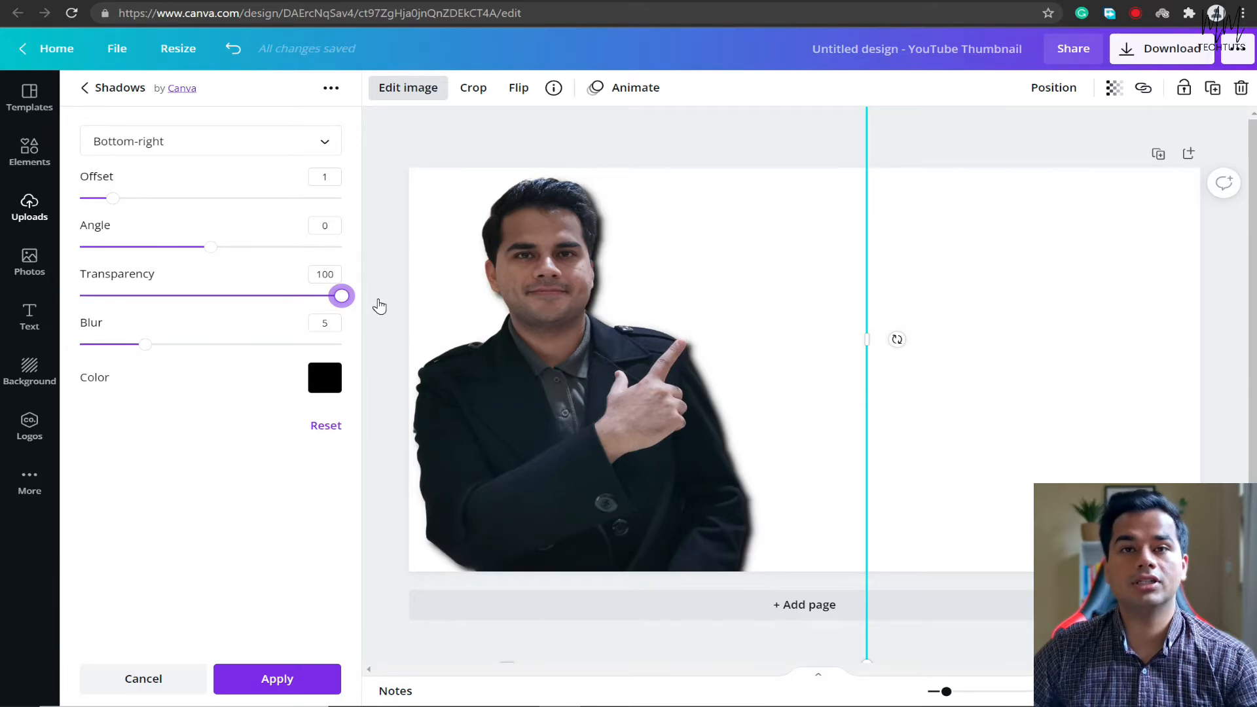
pyautogui.moveTo(341, 296); pyautogui.dragTo(169, 300)
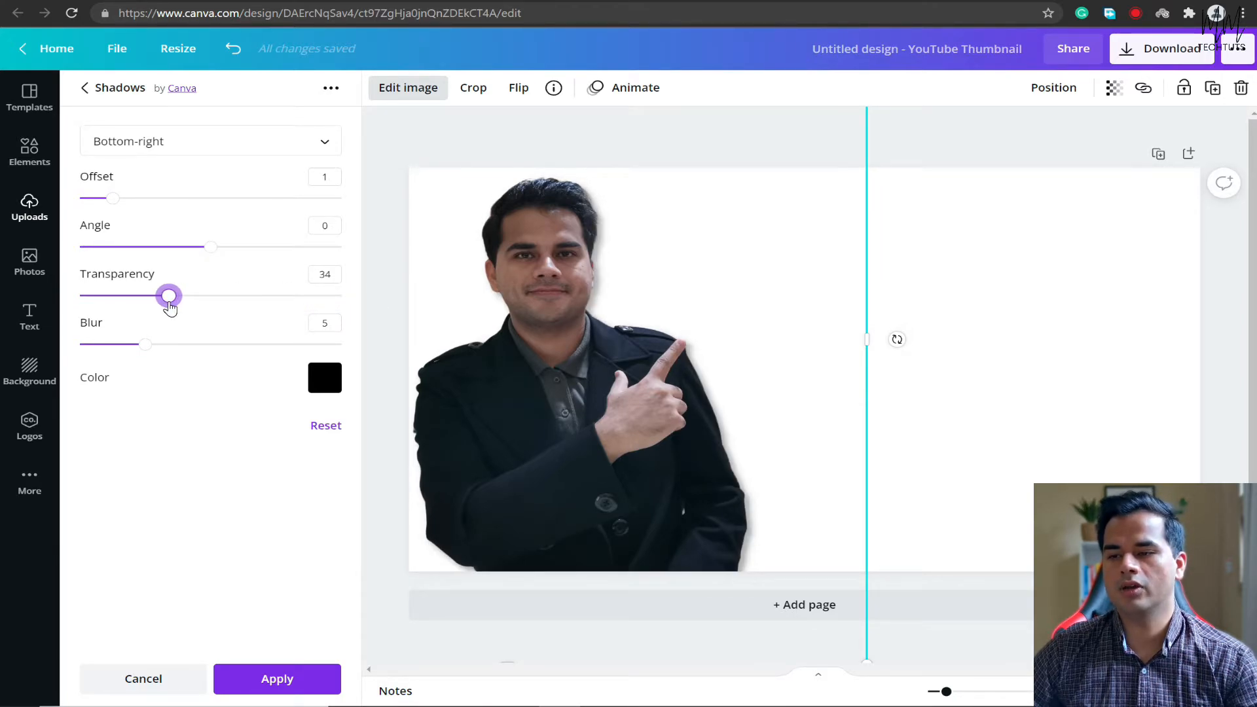
pyautogui.click(78, 199)
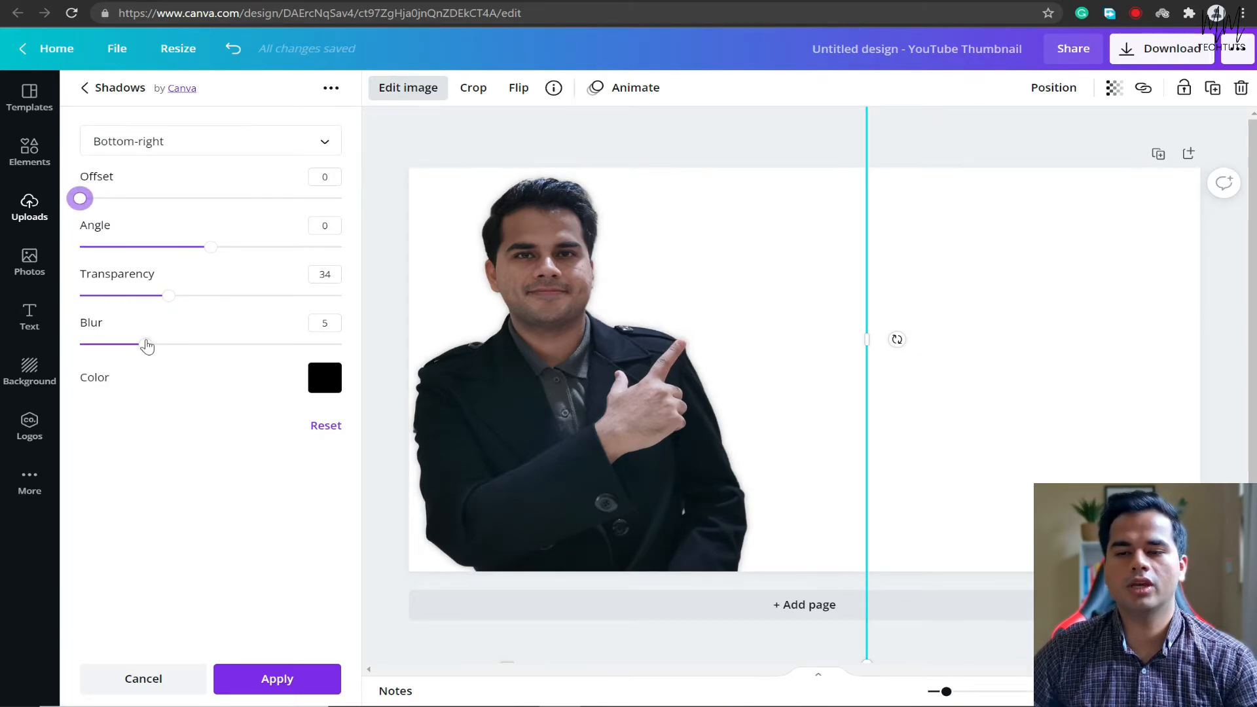
pyautogui.moveTo(146, 345)
pyautogui.mouseDown()
pyautogui.moveTo(415, 346)
pyautogui.moveTo(117, 348)
pyautogui.moveTo(136, 348)
pyautogui.mouseUp()
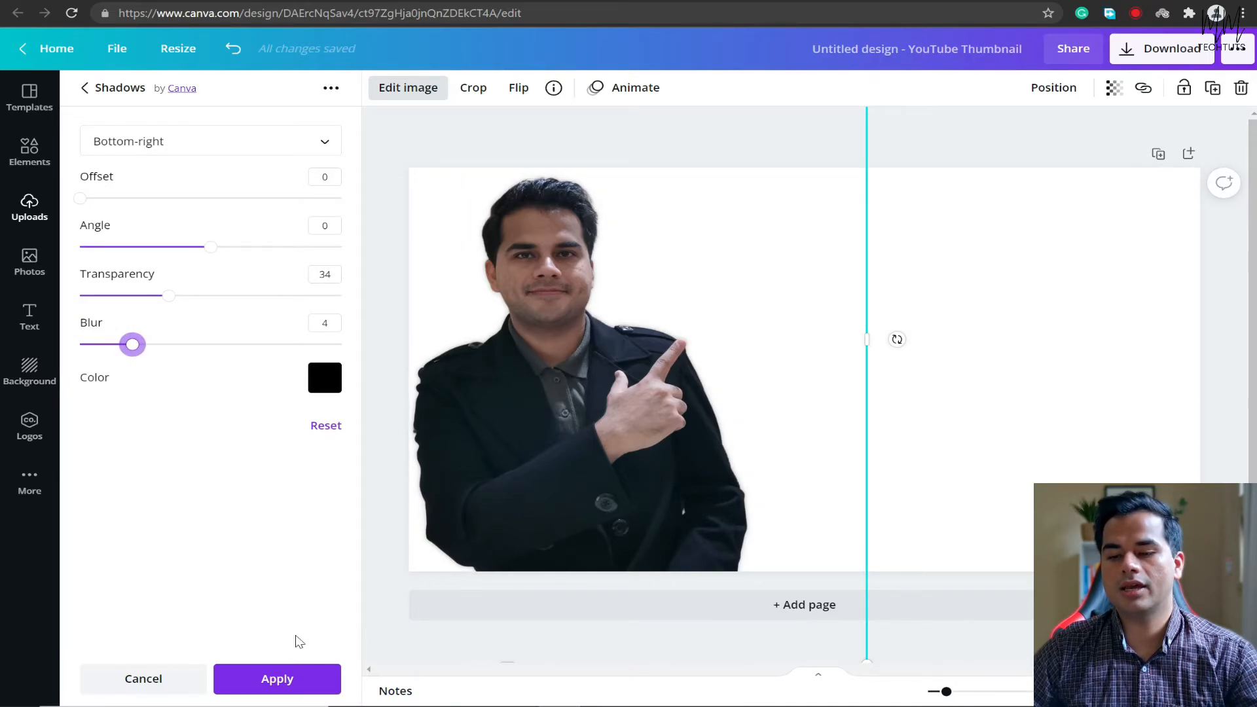
pyautogui.click(296, 679)
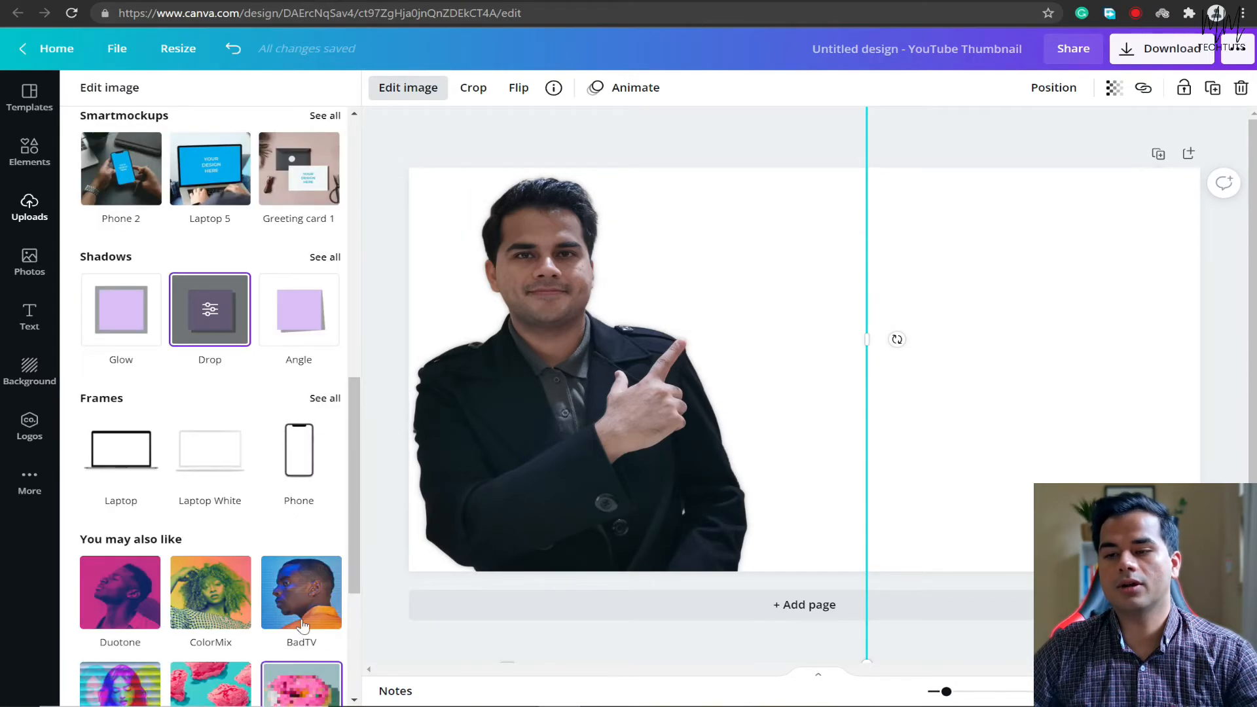
pyautogui.click(923, 126)
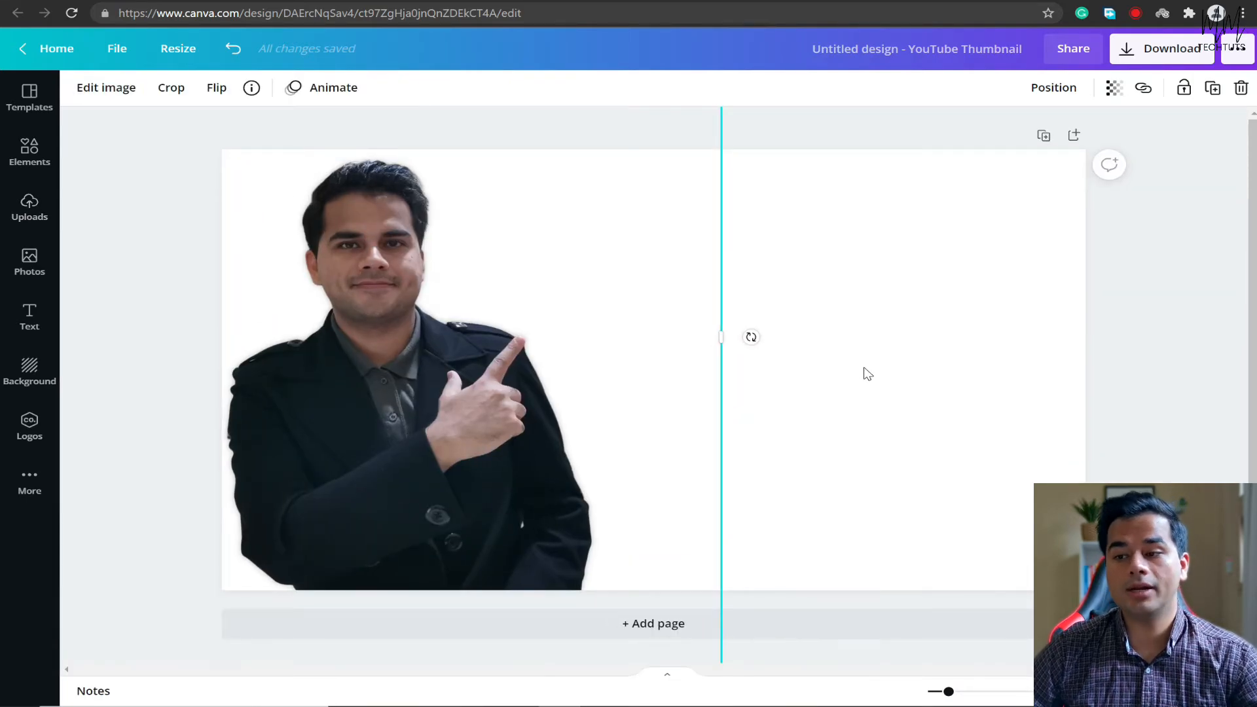
# Apply the recently used light grey-to-white gradient as the page background.
pyautogui.click(29, 368)
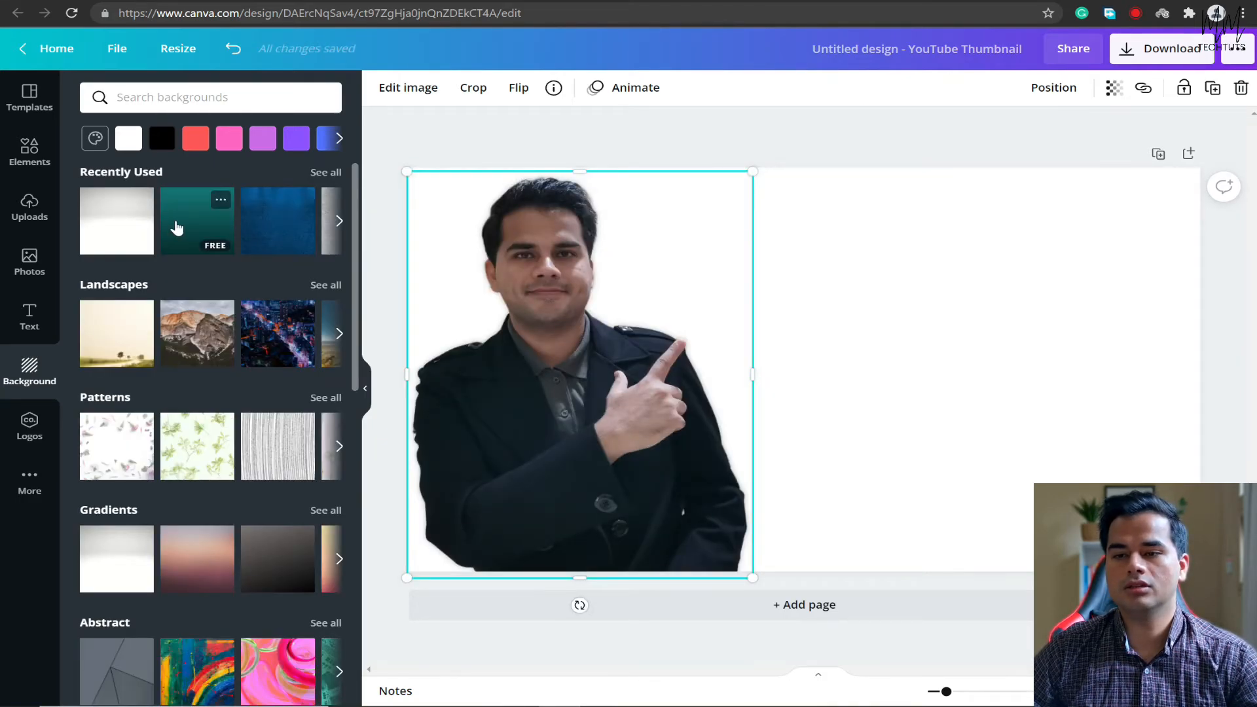
pyautogui.click(122, 236)
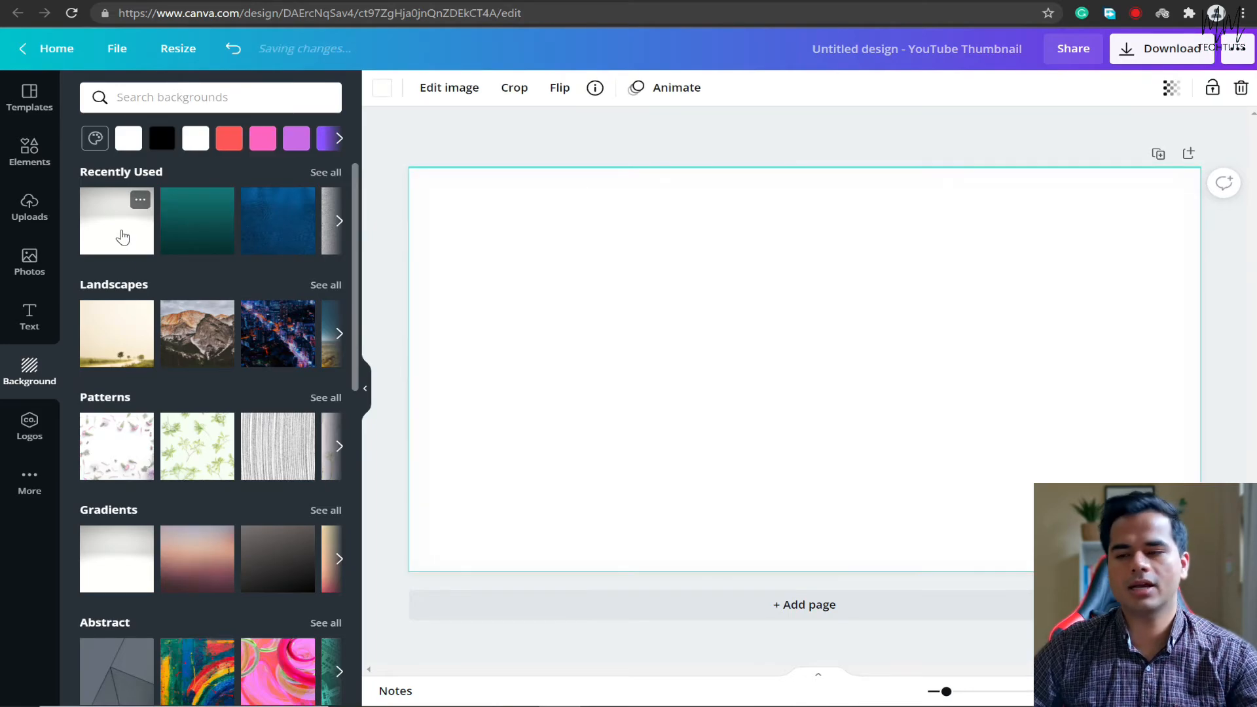